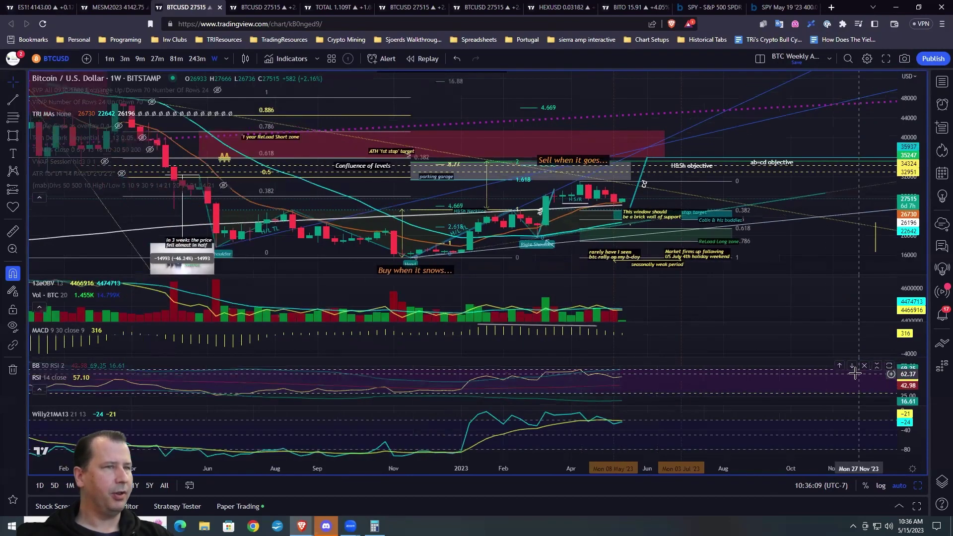
- Maximize the RSI pane of the weekly BTCUSD chart to show the RSI from 2019 through 2023
scroll(855, 373, "down", 5)
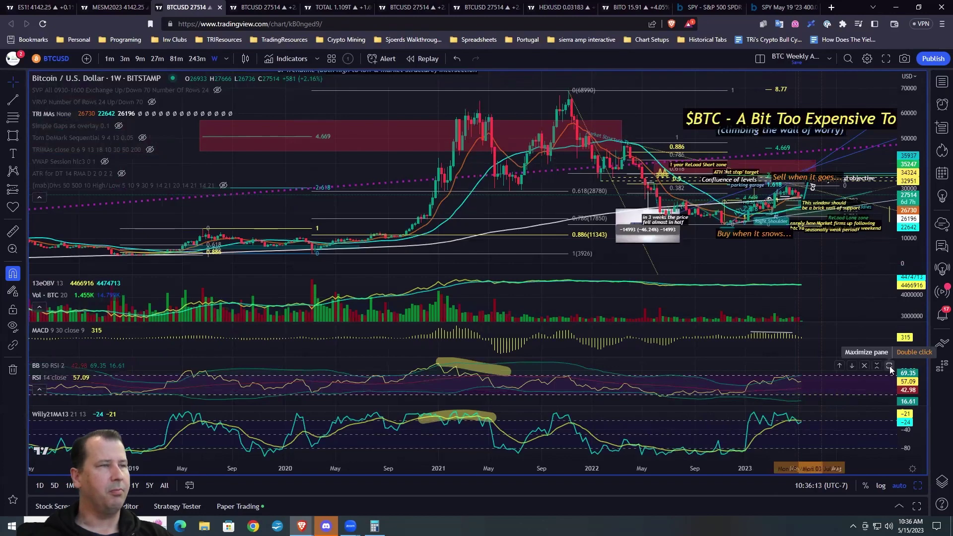
left_click(889, 366)
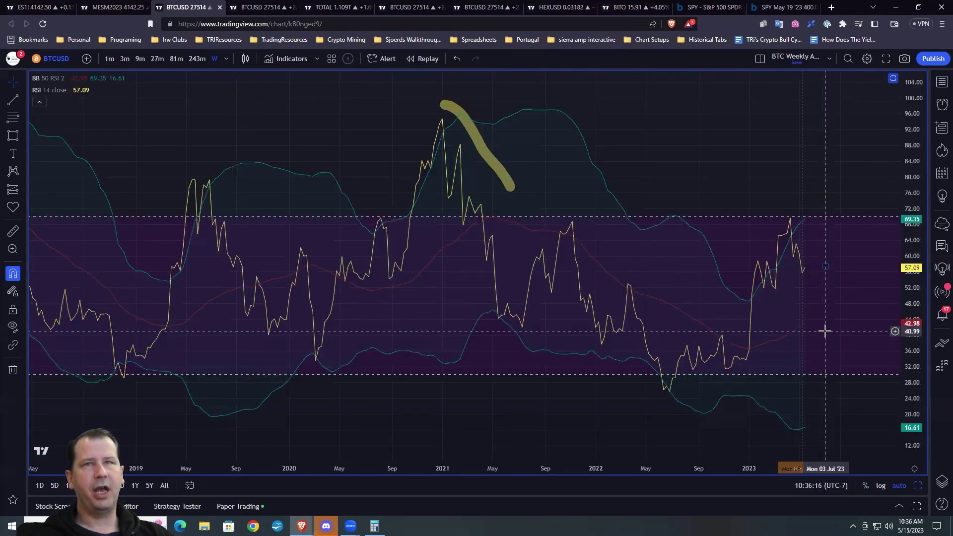
scroll(825, 331, "up", 3)
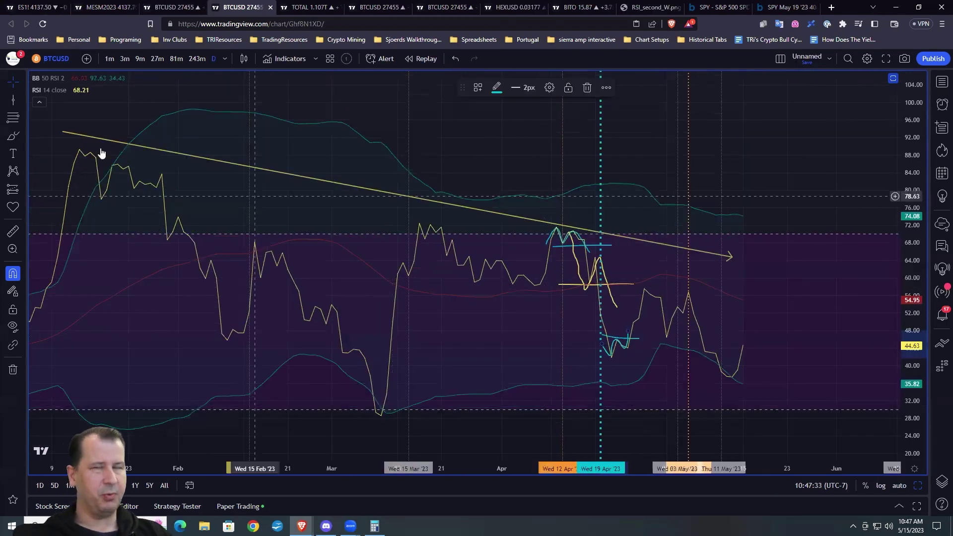
- Draw a horizontal line across the daily BTCUSD RSI pane at about the 50 level
left_click(25, 100)
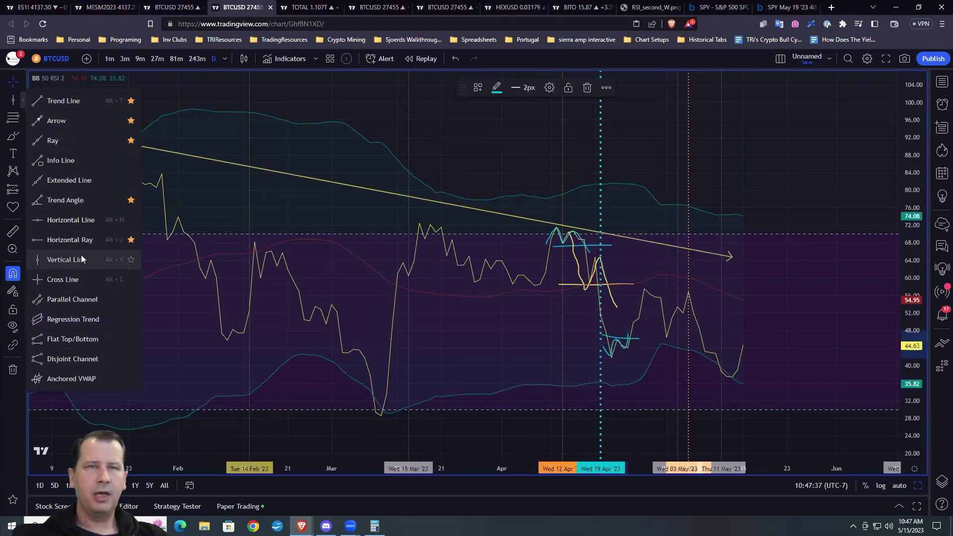
left_click(69, 219)
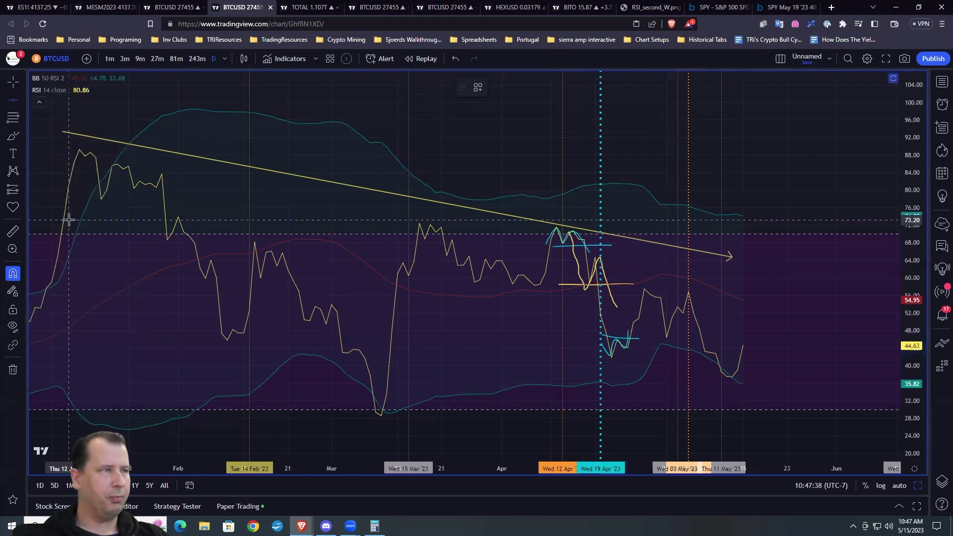
left_click(393, 322)
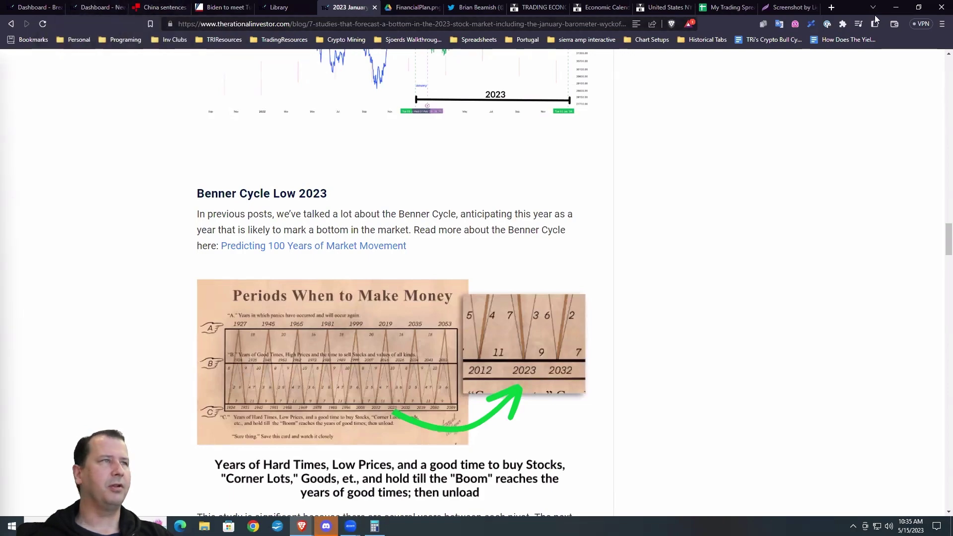
- Switch to the browser window with the TradingView charts and open the weekly BTCUSD chart
left_click(308, 526)
mouse_move(310, 525)
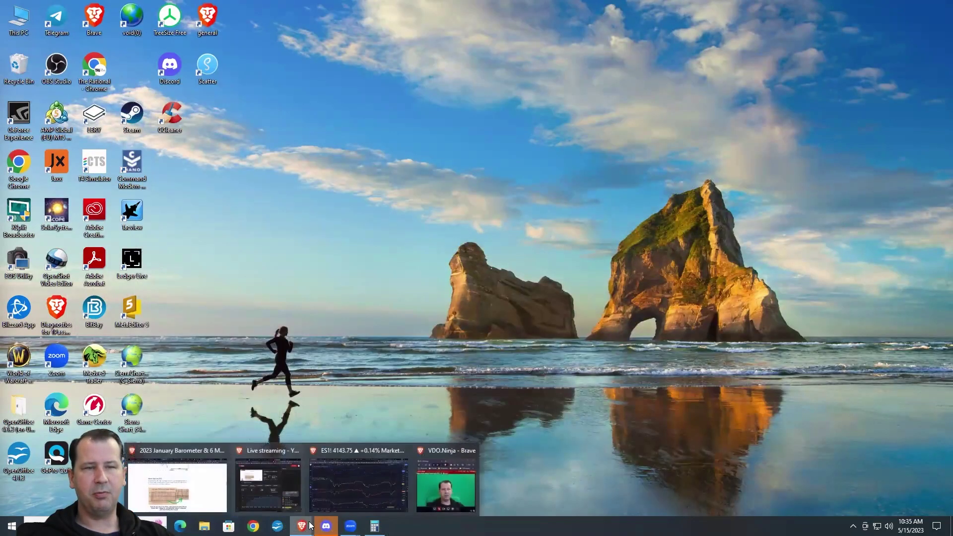
left_click(358, 480)
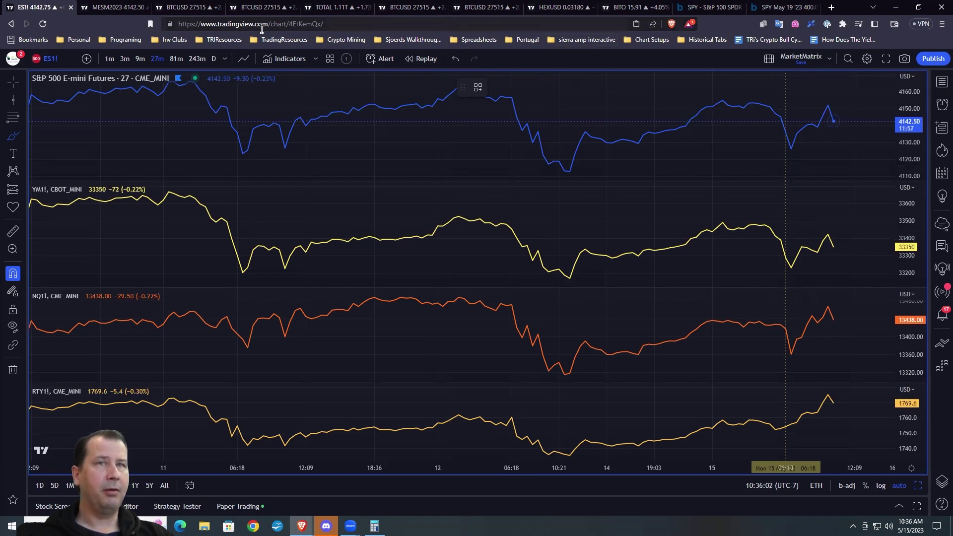
left_click(187, 8)
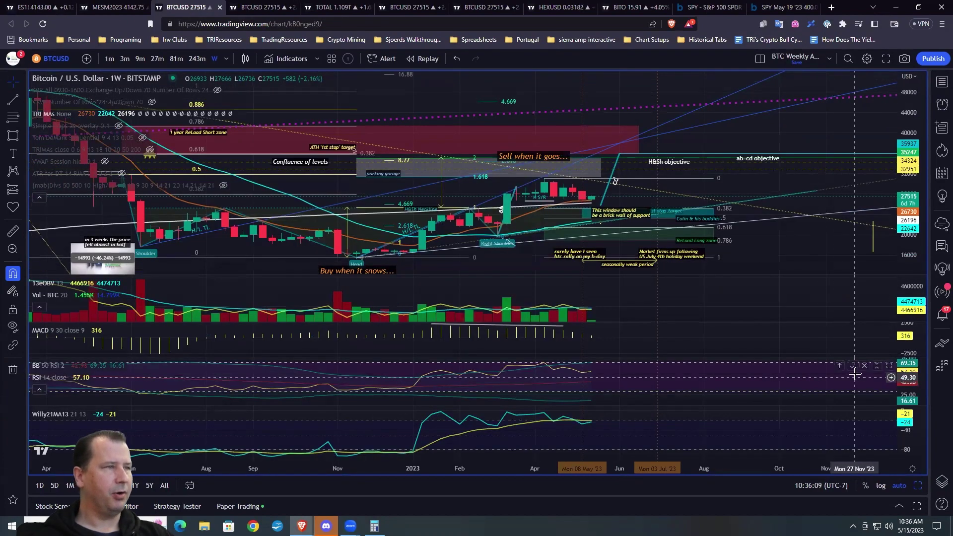
- Maximize the weekly RSI pane and delete the yellow highlighter stroke over the 2021 peaks
scroll(855, 374, "down", 5)
scroll(855, 373, "down", 6)
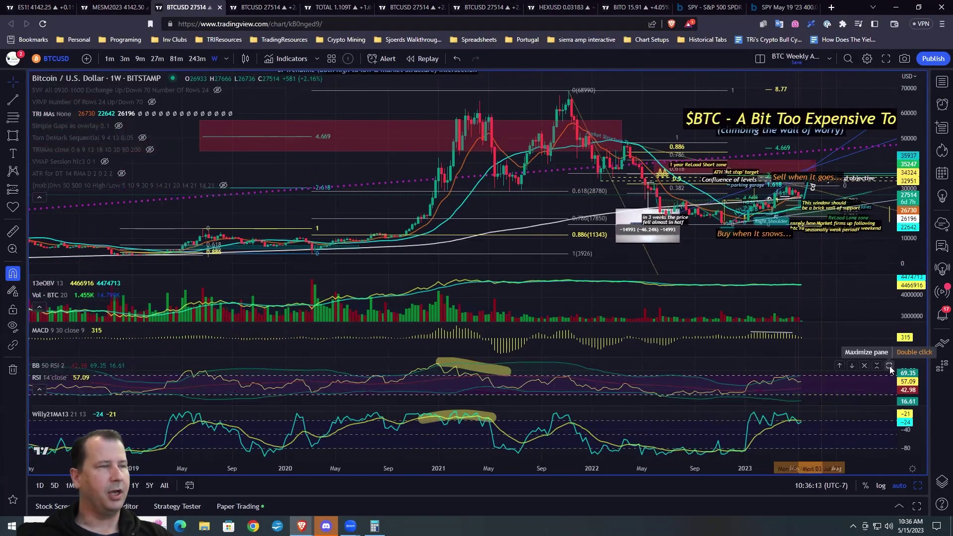
left_click(890, 365)
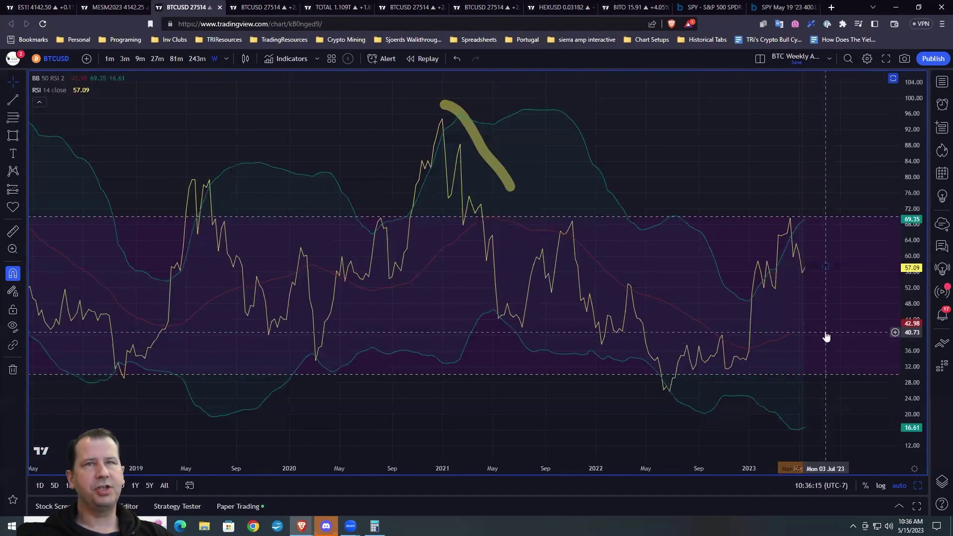
scroll(825, 331, "up", 3)
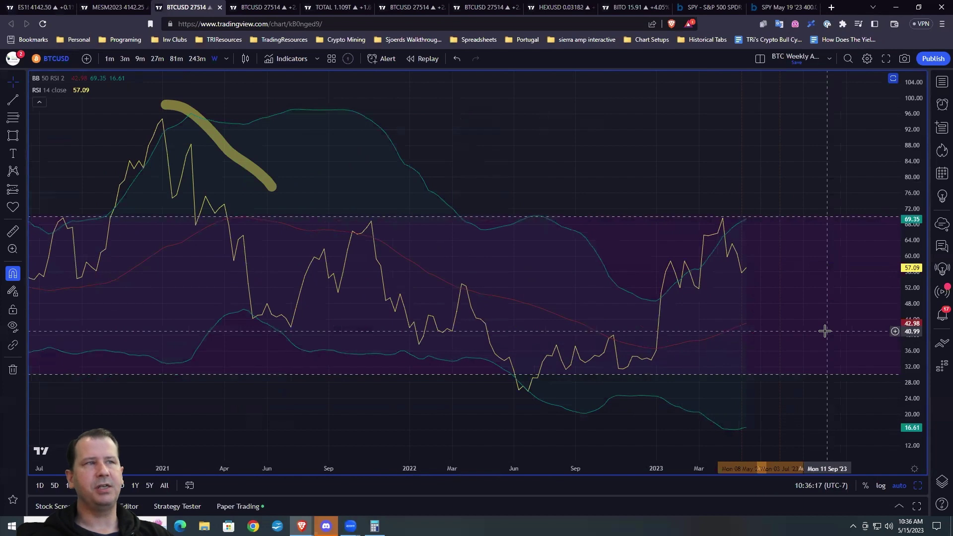
left_click(241, 163)
key("Delete")
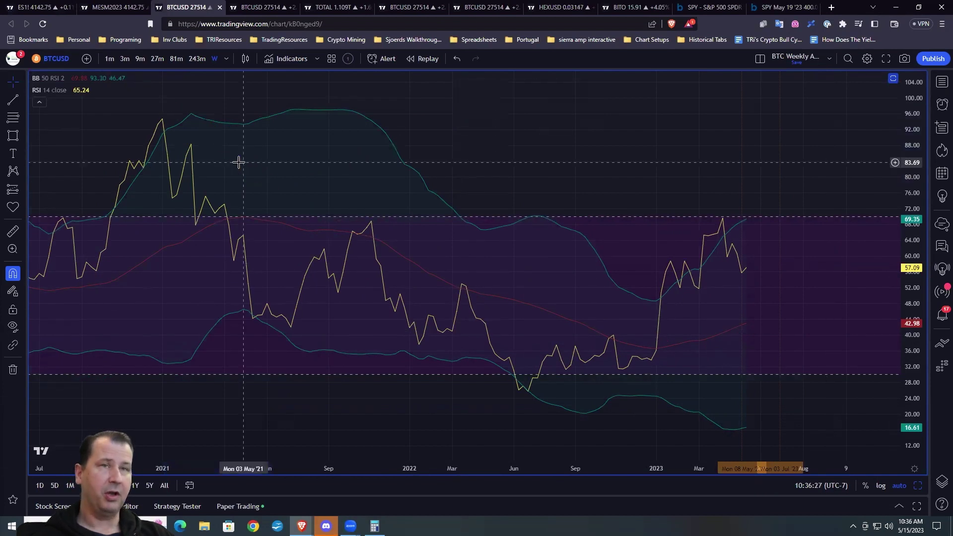
- Draw a horizontal line across the weekly RSI pane at about the 50 level
left_click(22, 100)
left_click(82, 241)
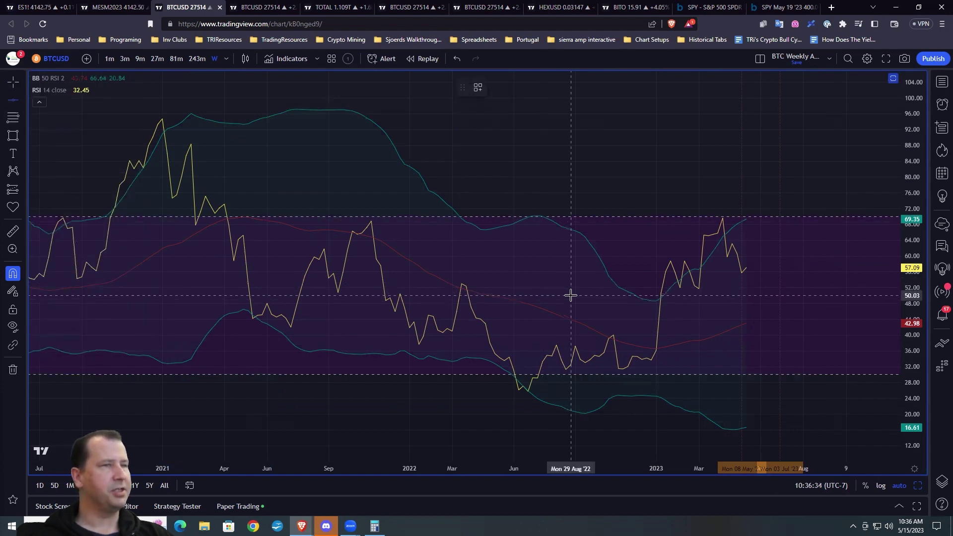
left_click(571, 295)
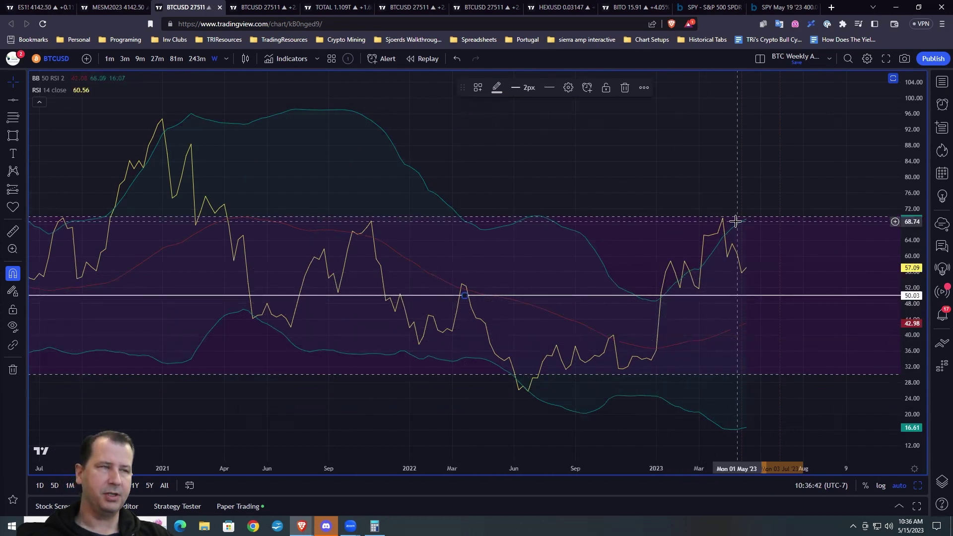
- Draw a descending trend line above the latest RSI peaks, from about 76 on 3 Apr 2023 to about 59 on 15 May 2023
scroll(756, 304, "up", 2)
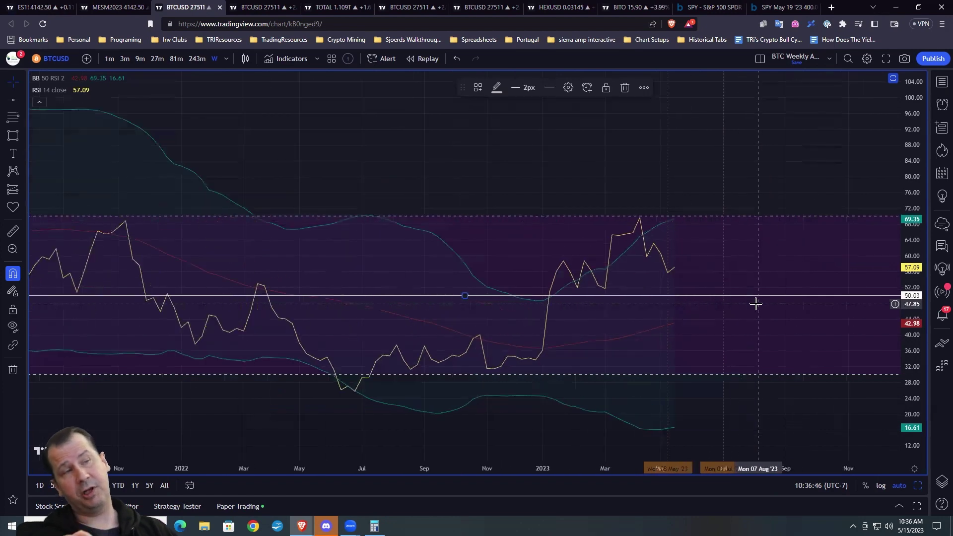
scroll(756, 303, "up", 1)
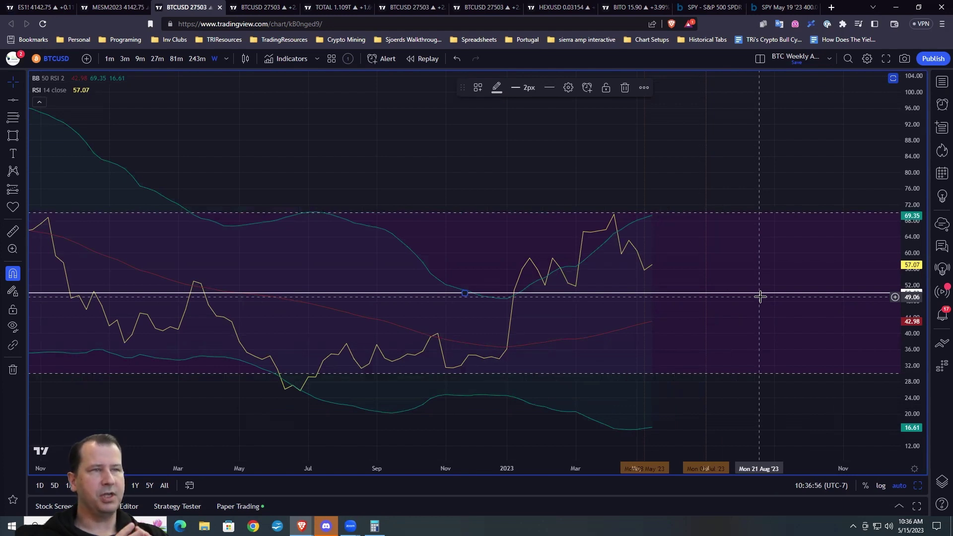
left_click(25, 102)
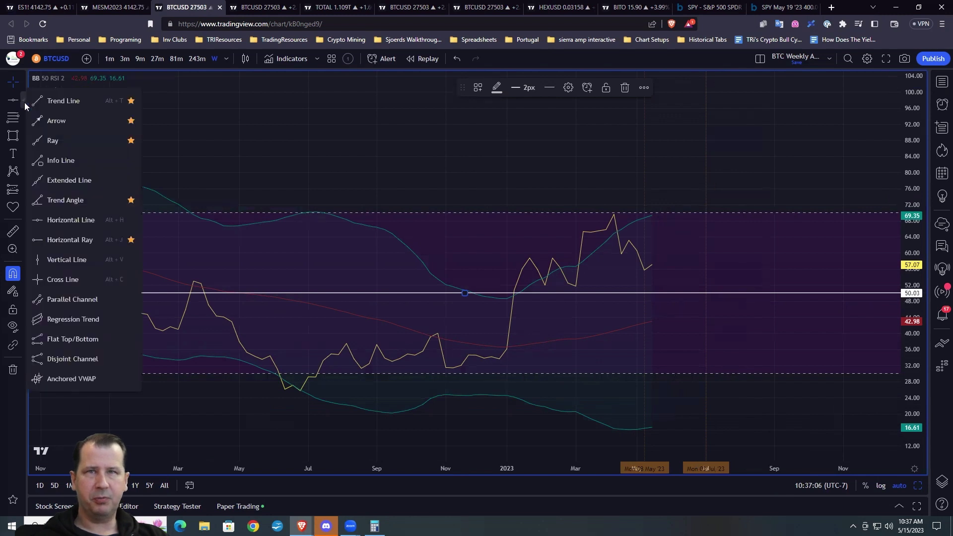
left_click(65, 144)
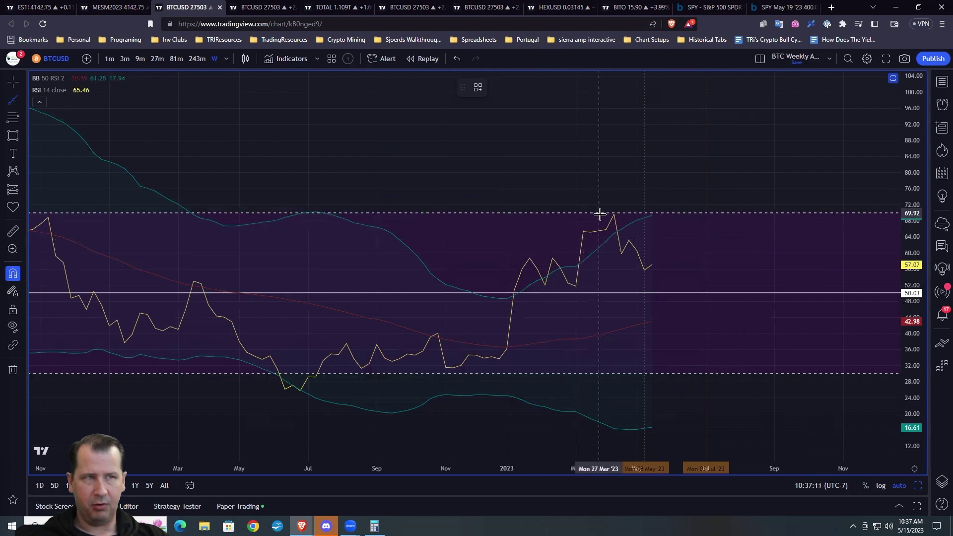
left_click(607, 189)
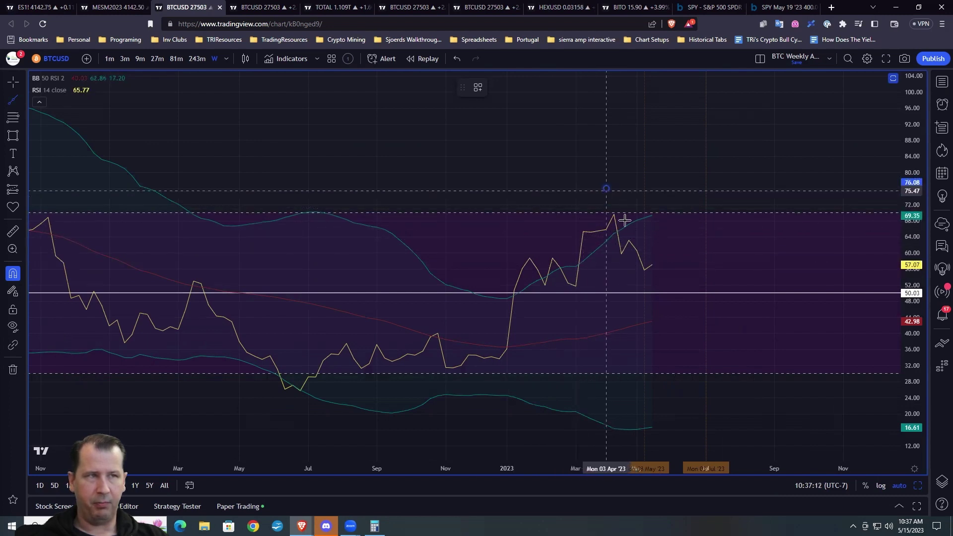
left_click(652, 257)
- Draw a near-horizontal trend line at about RSI 59 from 27 Mar to 29 May 2023, forming the first M's base
left_click(13, 100)
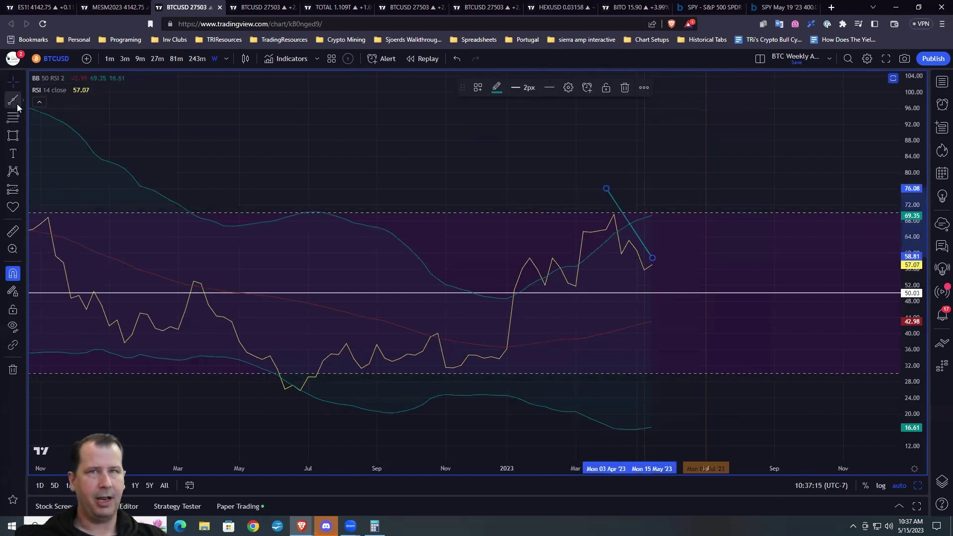
left_click(615, 256)
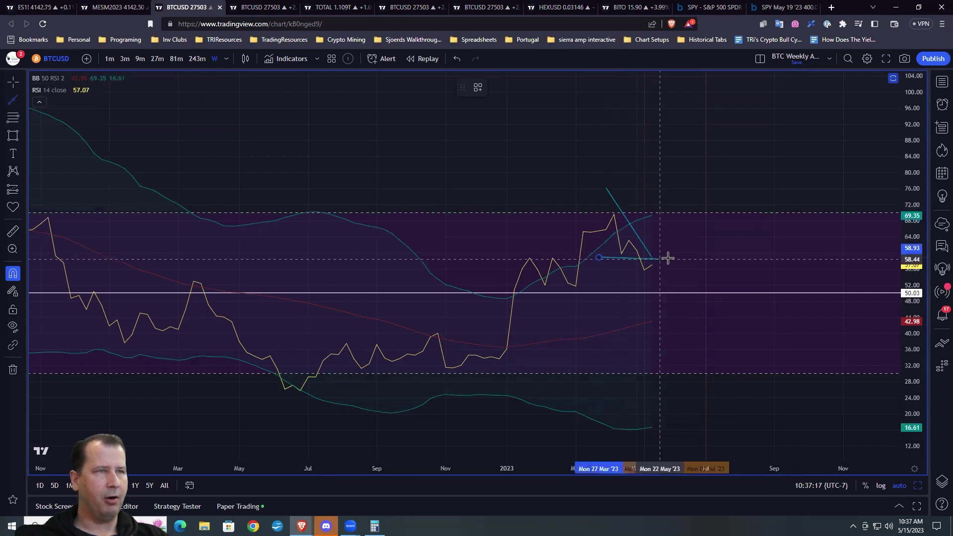
left_click(668, 257)
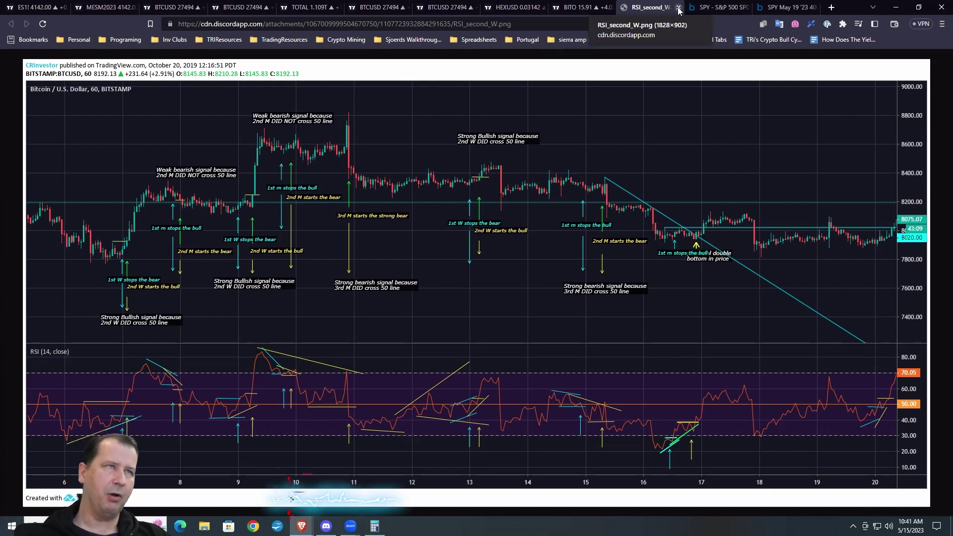
- Return to the weekly BTCUSD chart and draw a rising arrow under the RSI, from about 28 on 12 Dec 2022 to about 53 on 20 Mar 2023
key("ctrl+3")
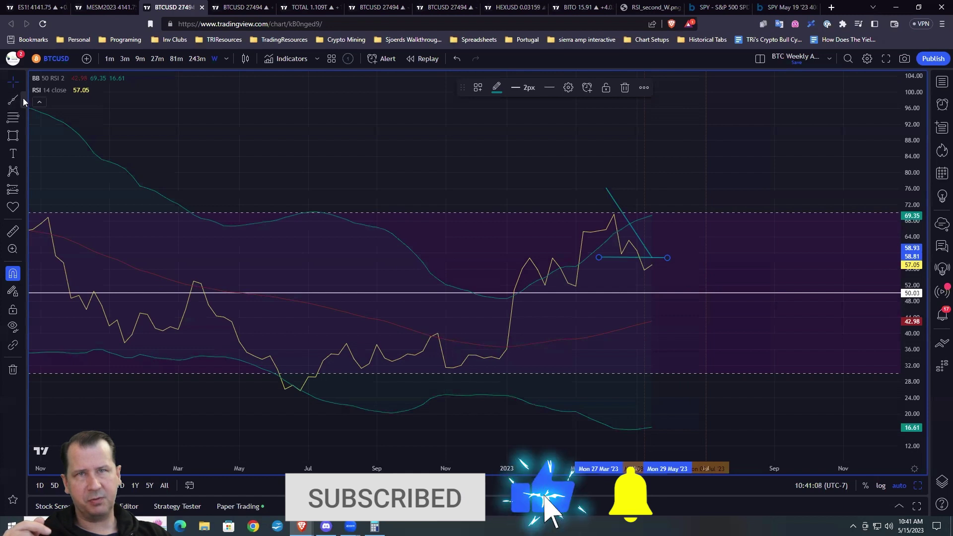
left_click(23, 101)
left_click(113, 133)
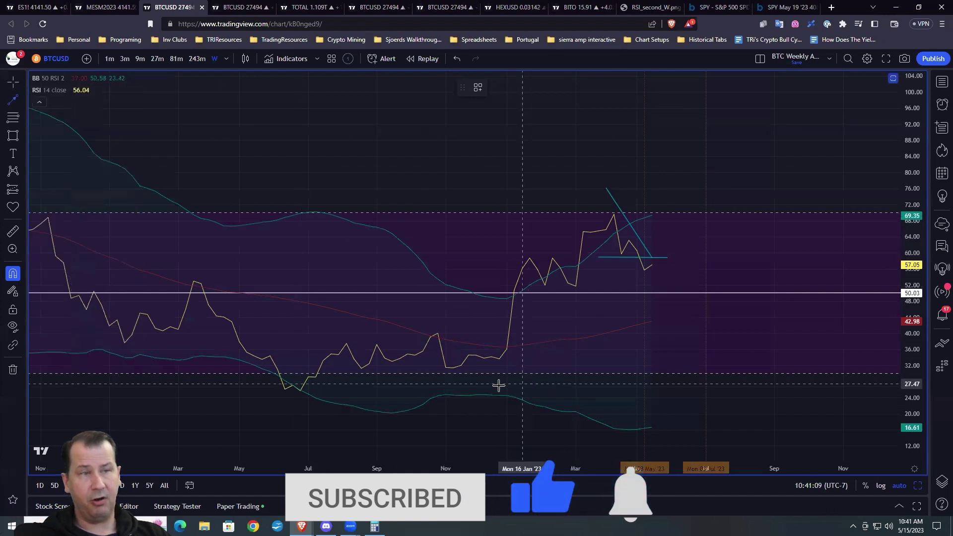
left_click(454, 387)
left_click(591, 282)
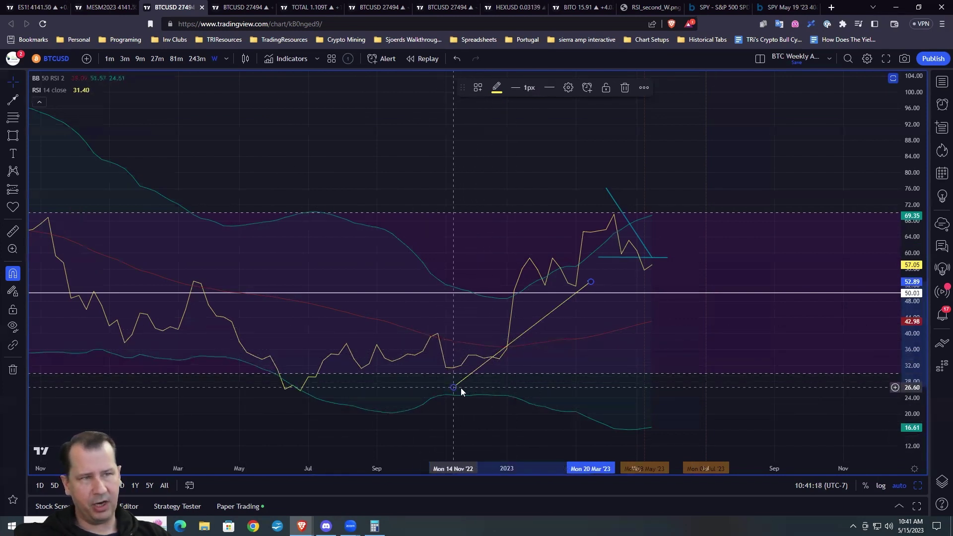
left_click_drag(459, 387, 485, 381)
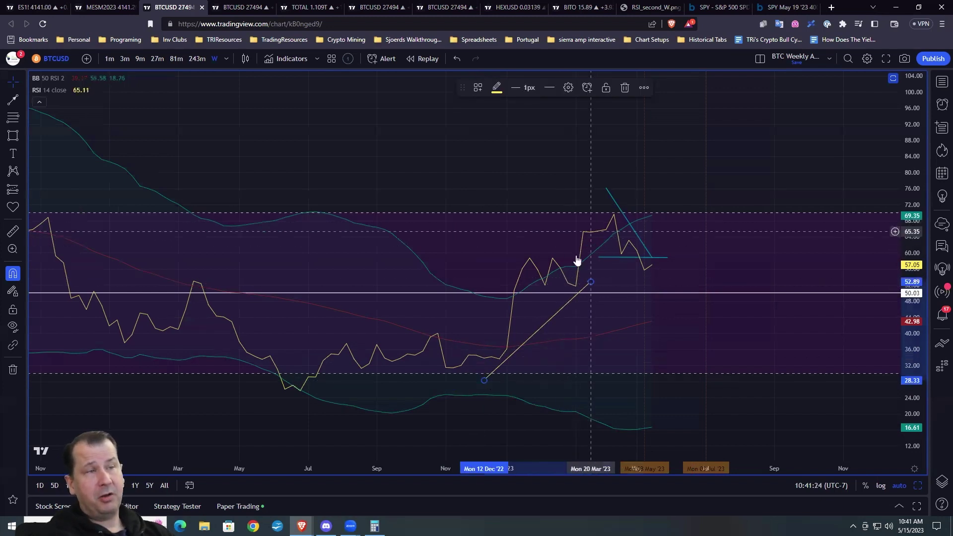
left_click(597, 287)
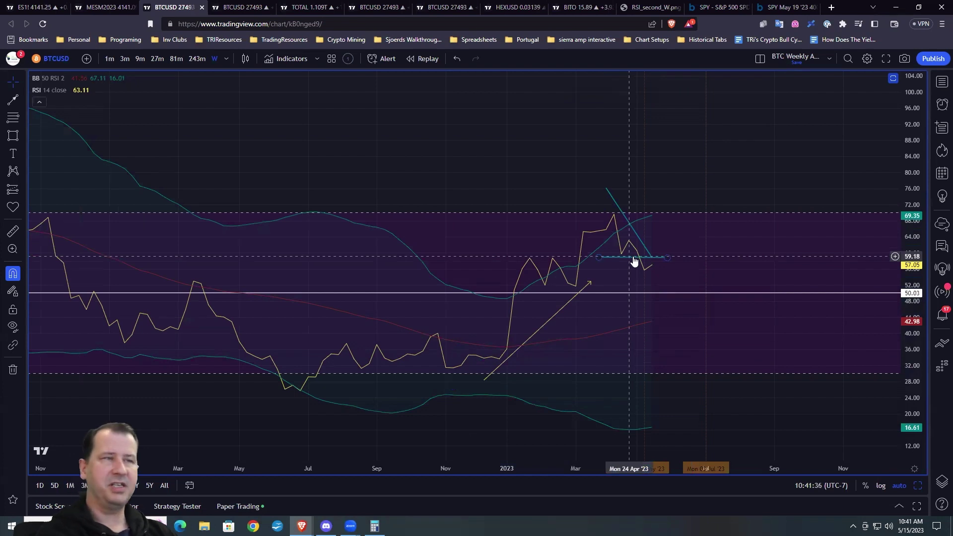
- Brush a projected RSI path from the latest low up to about 62 and back down to the 50 line
left_click(24, 137)
left_click(45, 138)
mouse_move(647, 271)
left_mouse_down()
mouse_move(663, 243)
mouse_move(691, 291)
left_mouse_up()
- Brush a baseline under the projected M, color it yellow, and brush a declining yellow line over its two peaks
left_click_drag(616, 276, 707, 275)
left_click(496, 88)
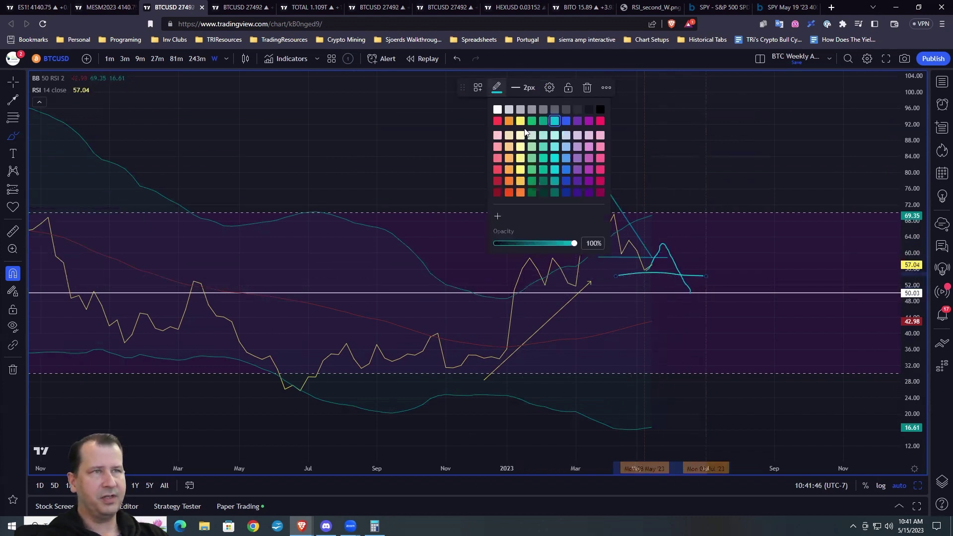
left_click(520, 122)
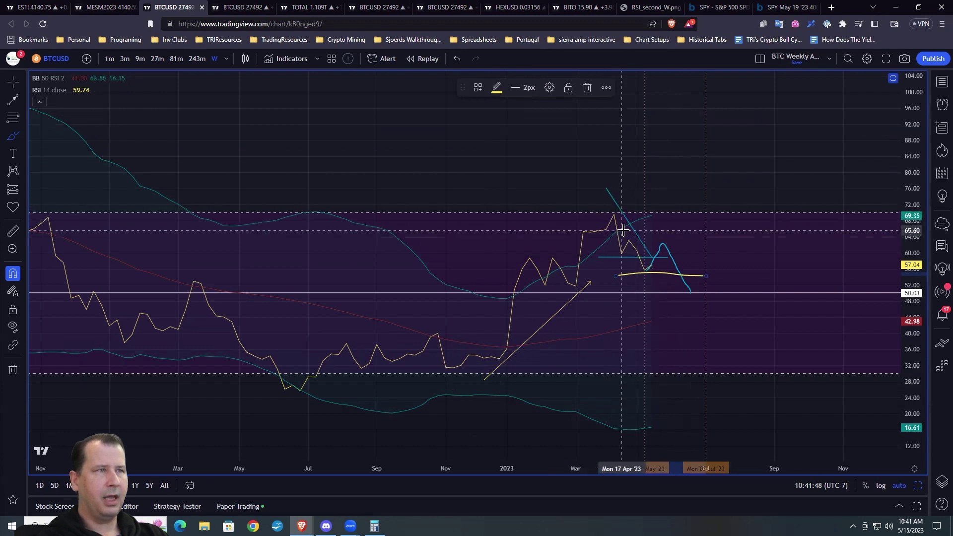
left_click_drag(634, 236, 696, 247)
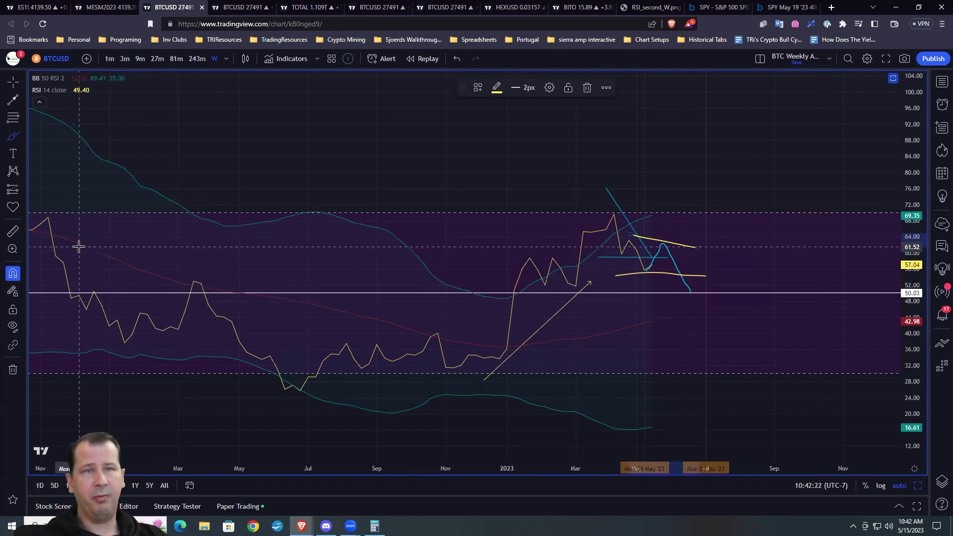
- Place a vertical line at 14 Mar 2022 and restore the maximized RSI pane to the full chart layout
left_click(22, 100)
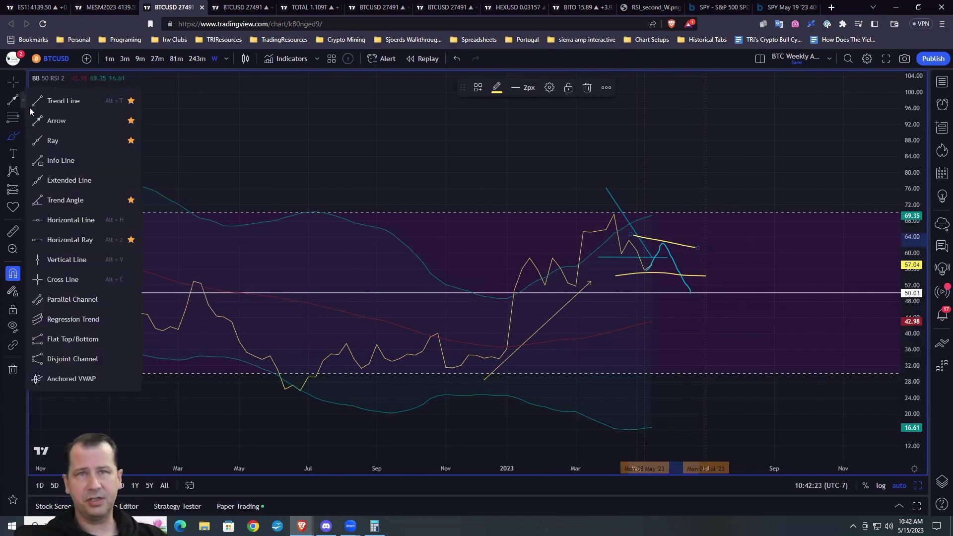
left_click(66, 261)
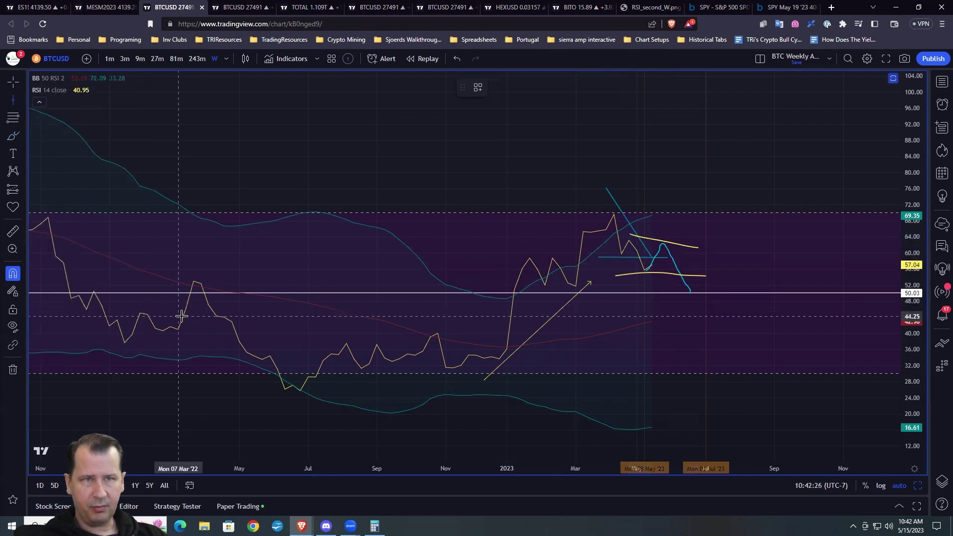
left_click(185, 266)
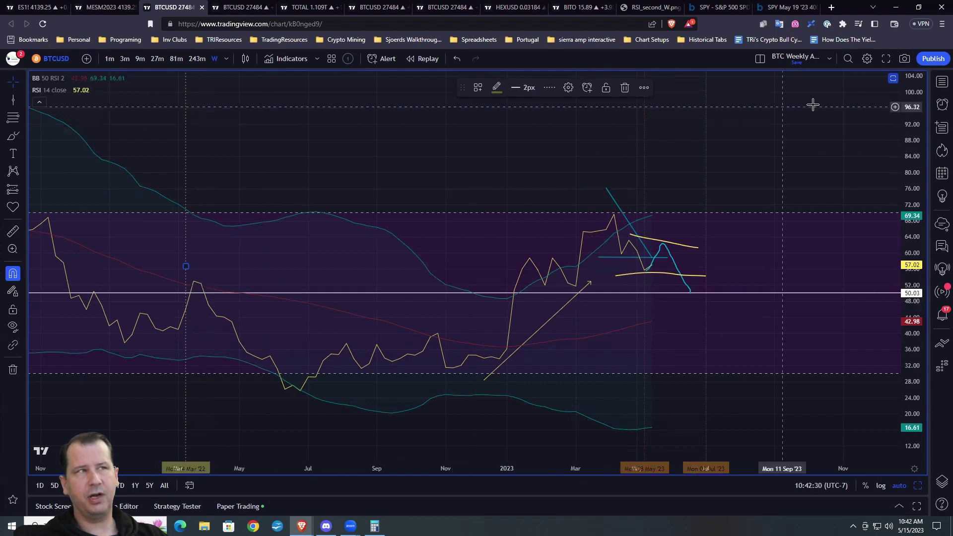
left_click(893, 78)
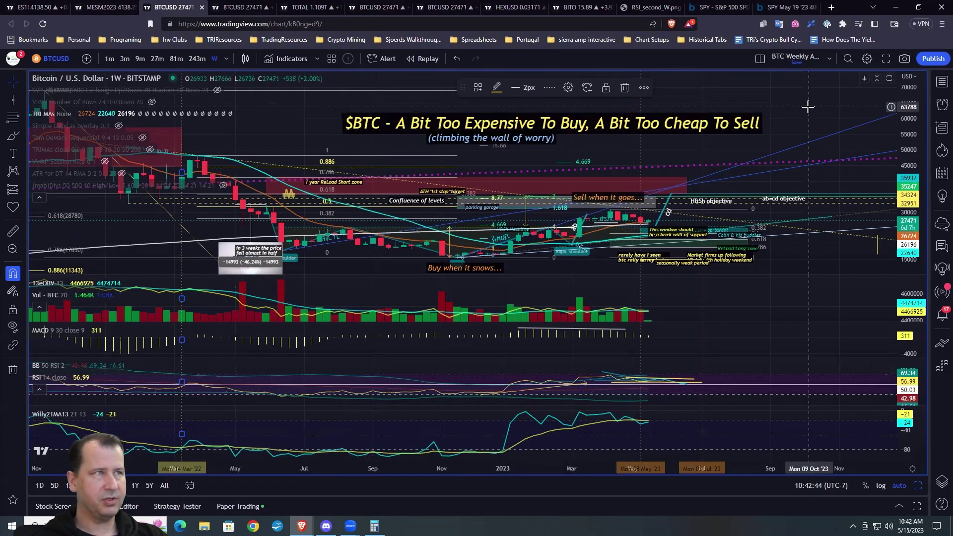
- Maximize the weekly RSI pane, lower the yellow baseline onto the 50 line, and delete the cyan projected path
left_click(877, 366)
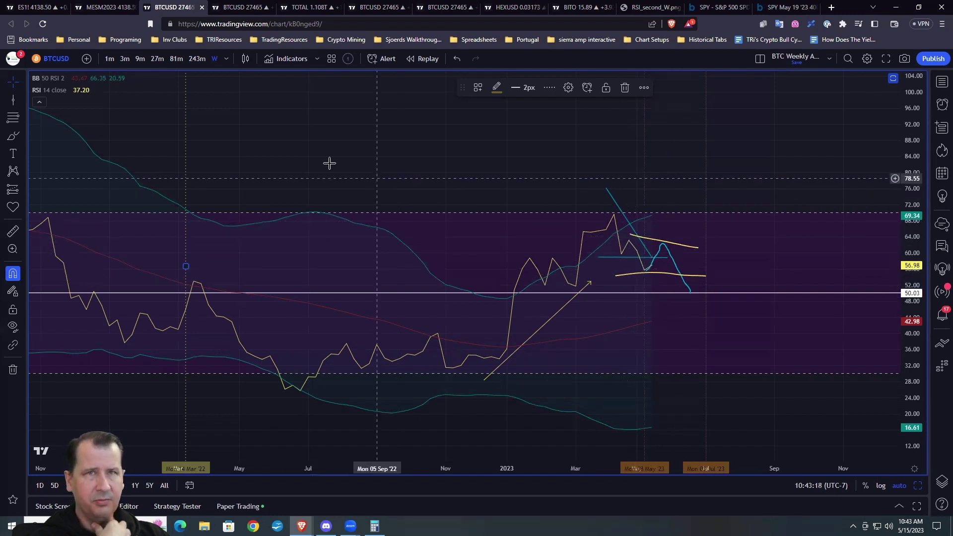
left_click(14, 85)
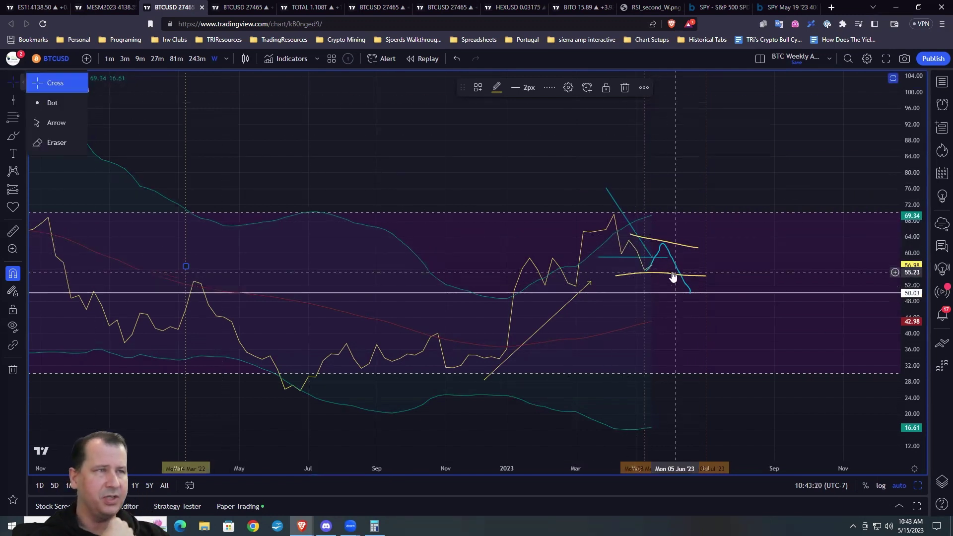
left_click_drag(673, 279, 673, 294)
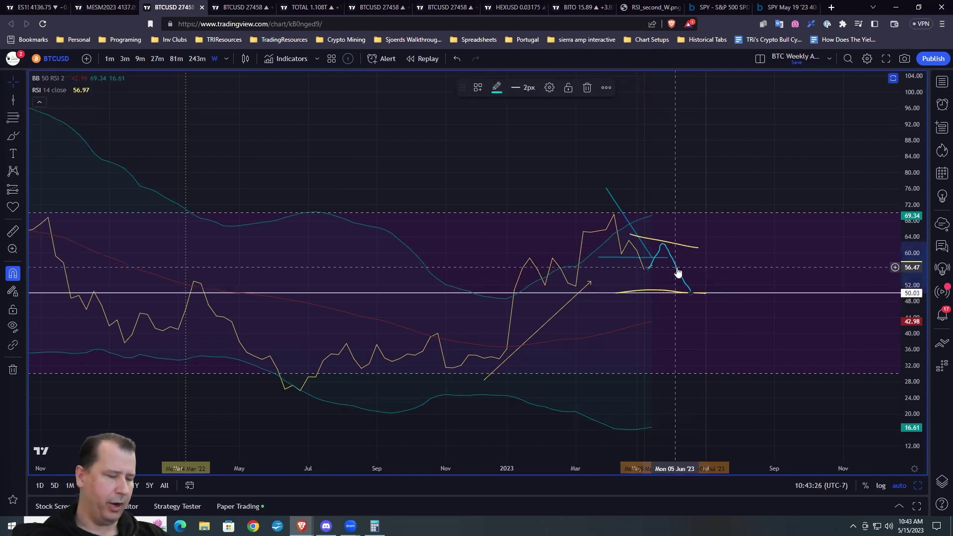
key("Delete")
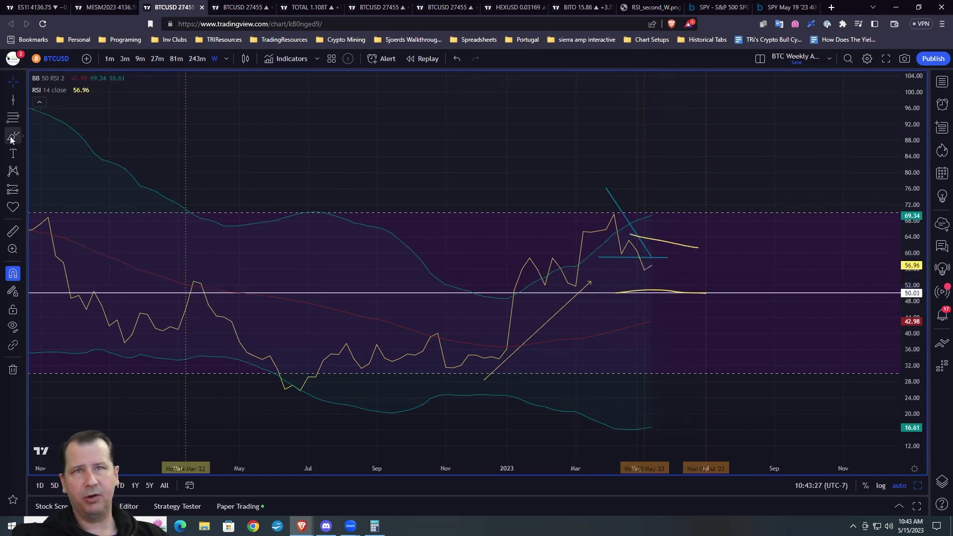
- Brush a yellow projected M peaking at about 61 and falling to about 38, add a baseline along 50, and circle the breakdown near 3 Jul 2023
left_click(11, 139)
mouse_move(619, 253)
left_mouse_down()
mouse_move(634, 240)
mouse_move(655, 286)
mouse_move(671, 268)
mouse_move(696, 278)
mouse_move(721, 339)
left_mouse_up()
mouse_move(617, 290)
left_mouse_down()
mouse_move(755, 294)
mouse_move(700, 283)
left_mouse_up()
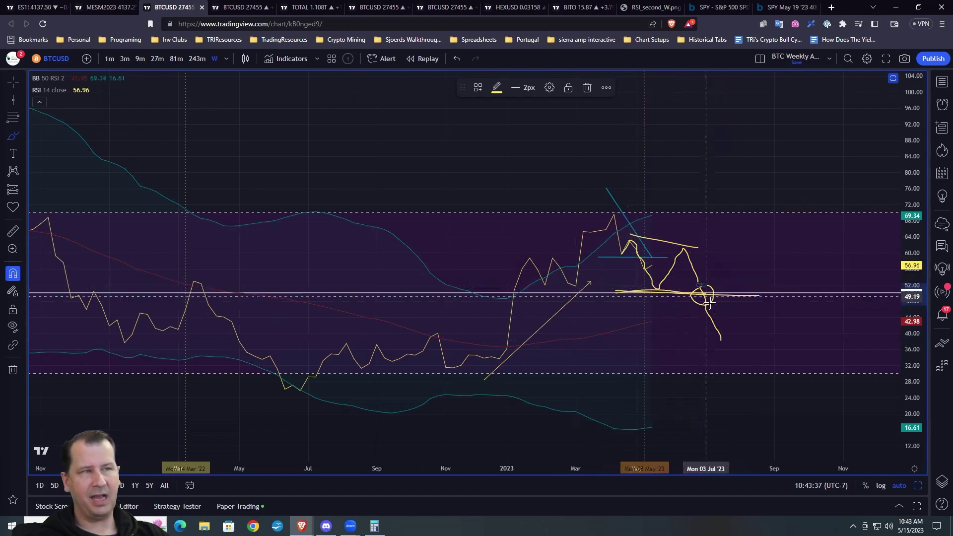
- Switch to the second BTCUSD layout, enlarge its daily chart, and maximize the RSI pane
scroll(707, 298, "down", 5)
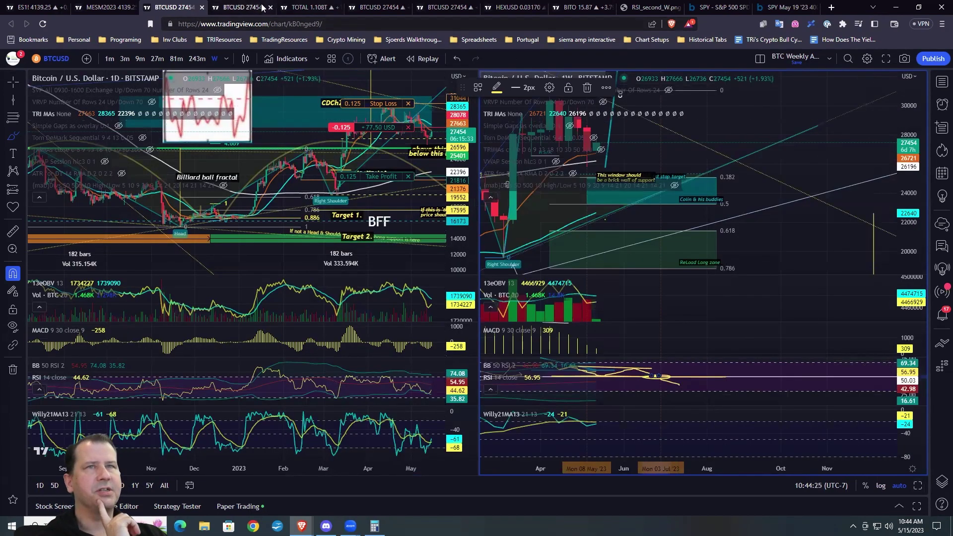
left_click(250, 9)
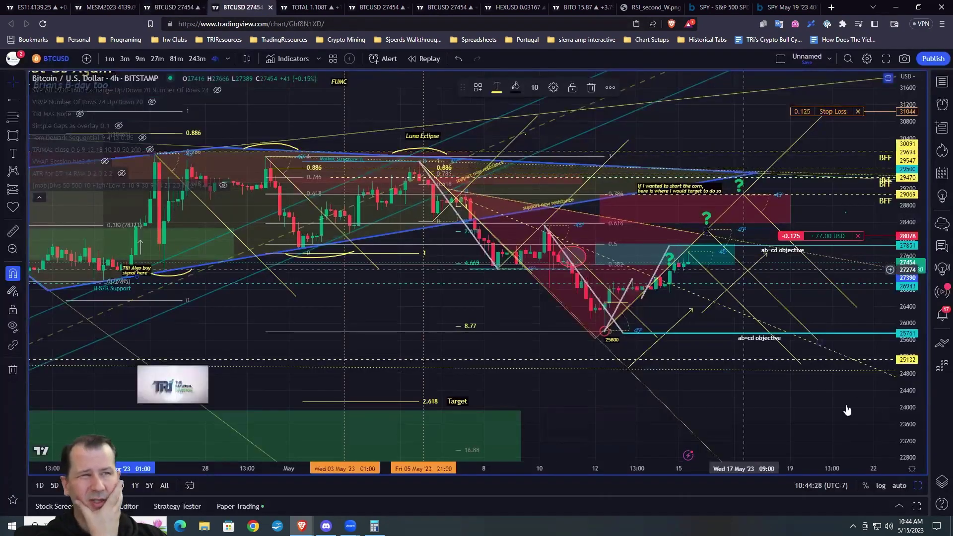
left_click(919, 486)
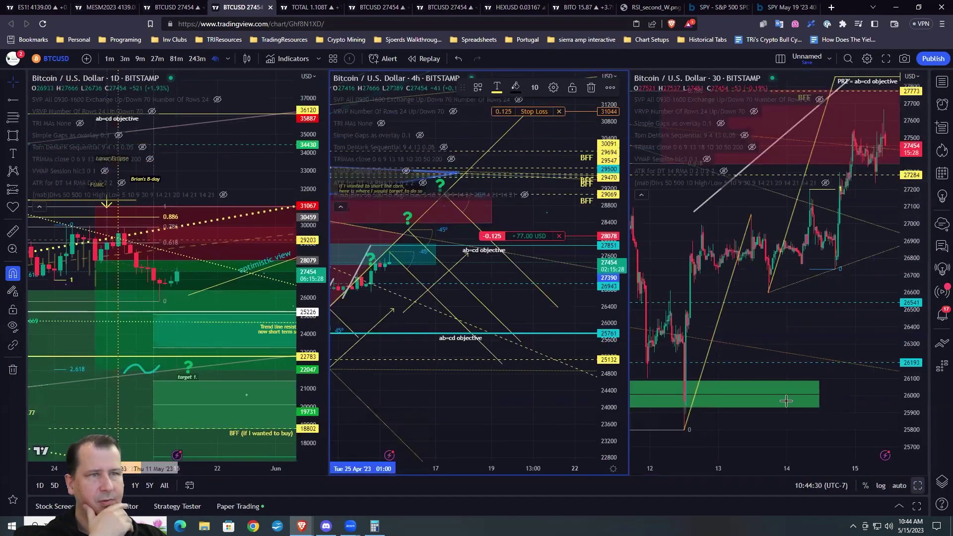
left_click(919, 487)
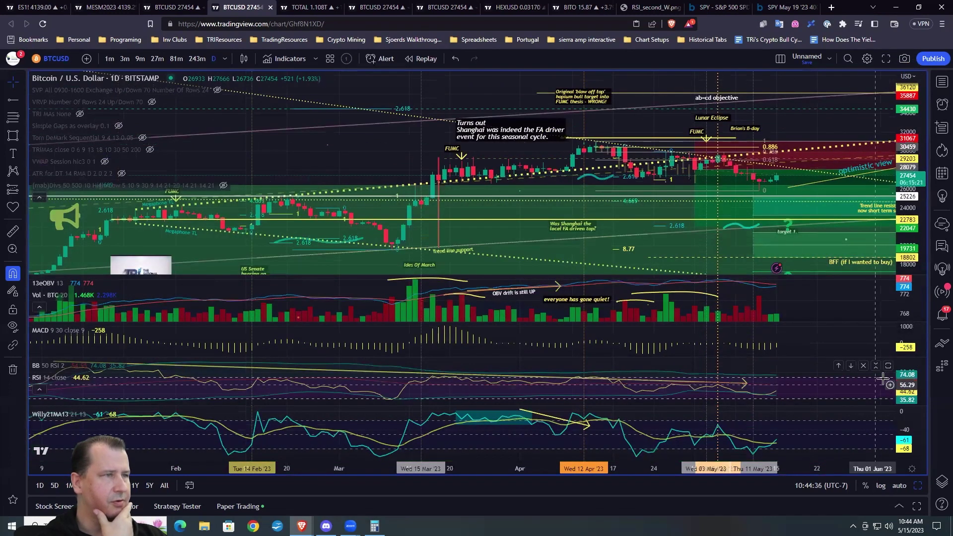
left_click(888, 366)
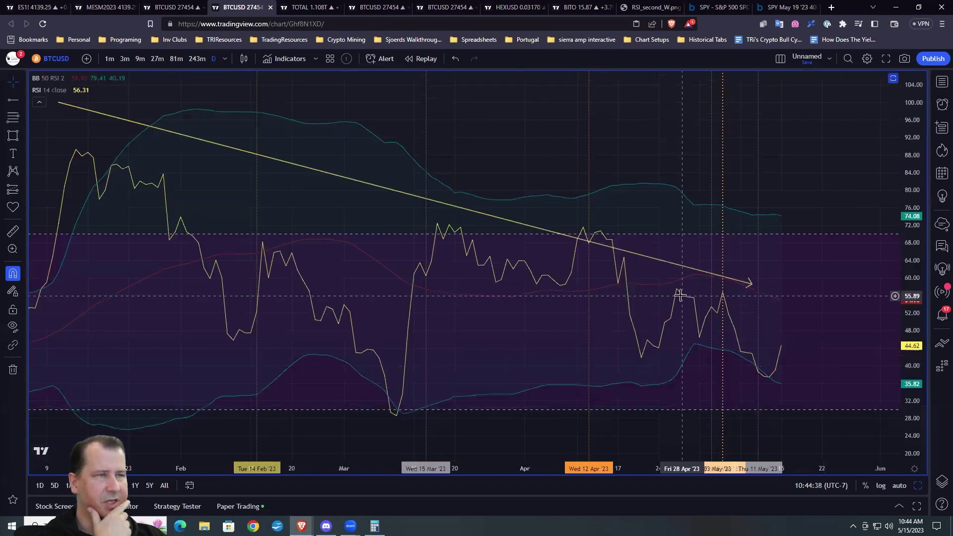
- Adjust the declining RSI arrow to run from 93.34 on 11 Jan 2023 to 64.71 on 13 May 2023
scroll(496, 248, "down", 2)
left_click(223, 133)
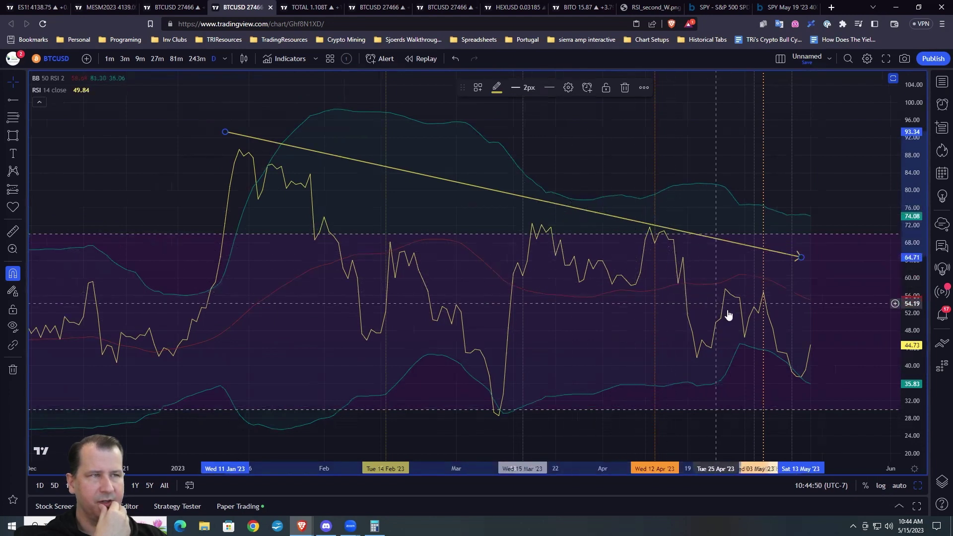
left_click_drag(830, 310, 782, 311)
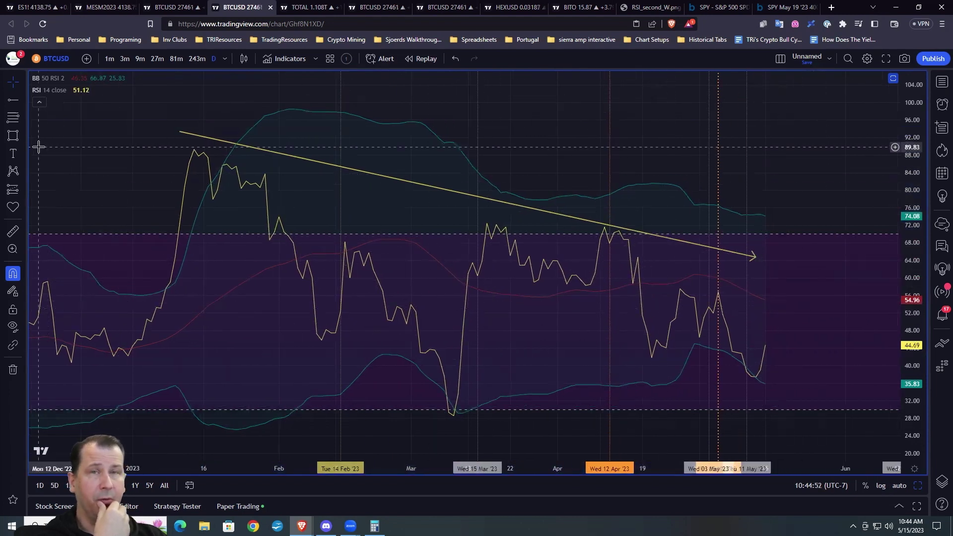
- Brush an M over the twin mid-April RSI peaks with a neckline at about 67, coloring the strokes cyan
left_click(23, 135)
left_click(55, 136)
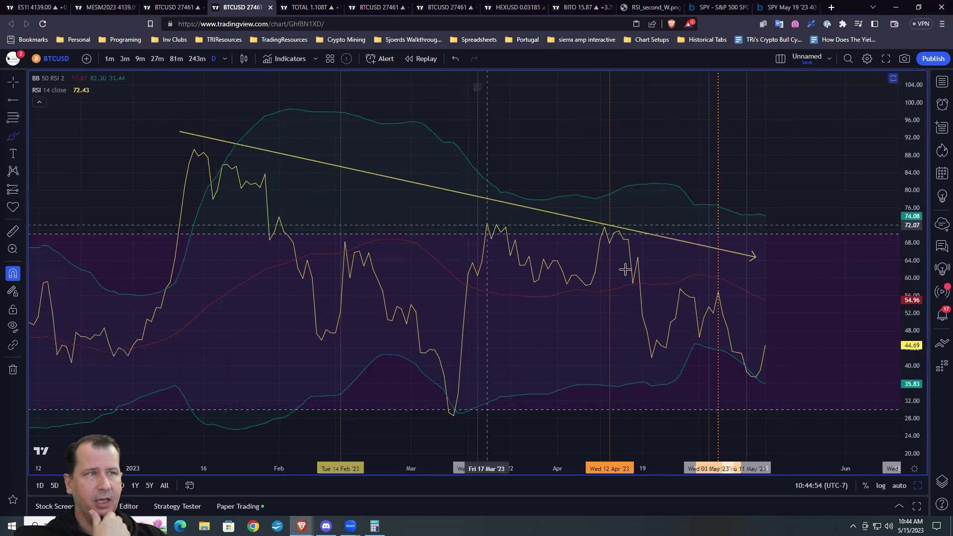
mouse_move(595, 244)
left_mouse_down()
mouse_move(606, 224)
mouse_move(628, 248)
mouse_move(649, 245)
left_mouse_up()
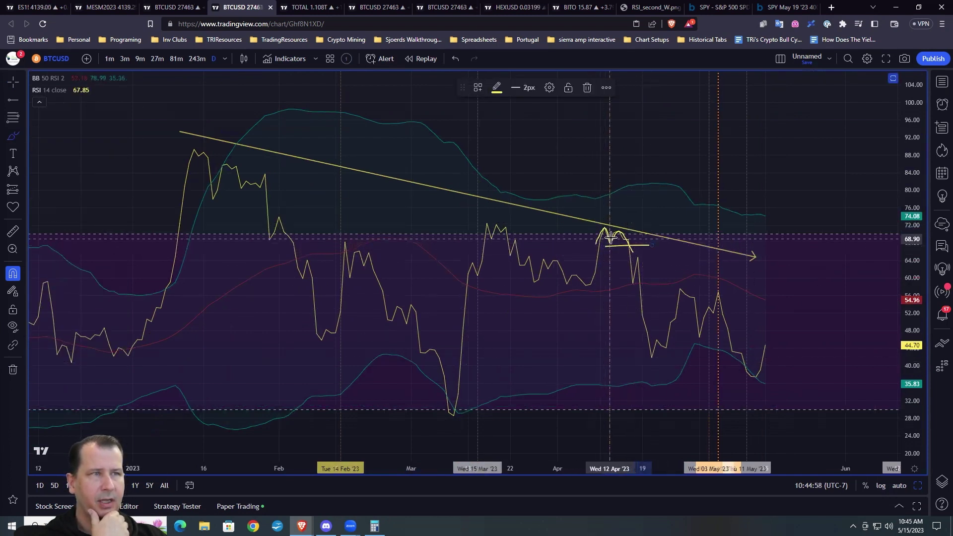
left_click(496, 88)
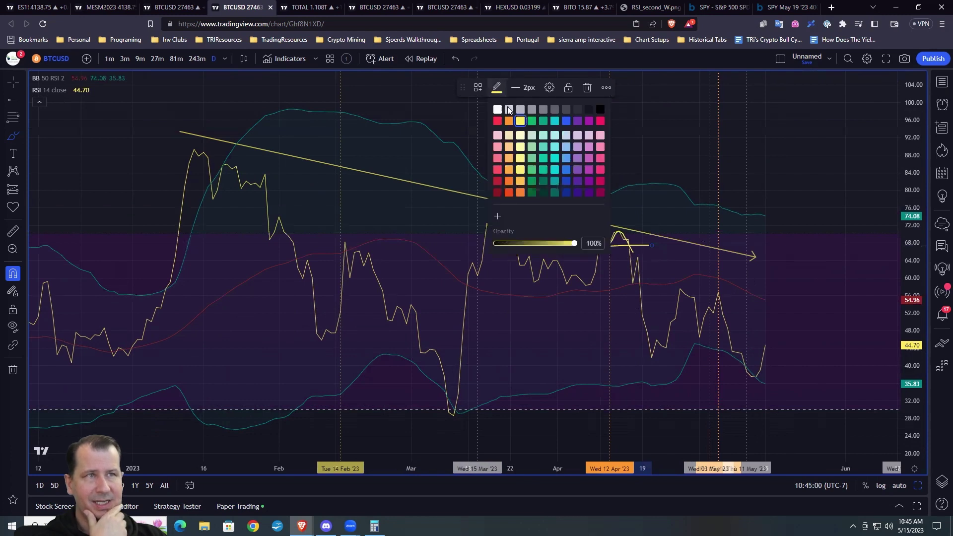
left_click(555, 120)
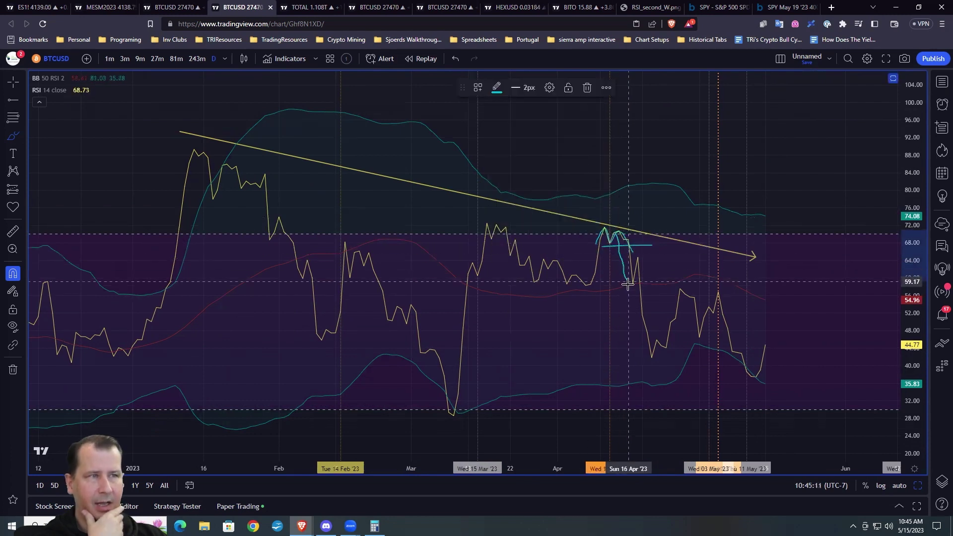
- Brush a larger M from the April peak down to about 53 with a neckline at about 58, and color both strokes yellow
left_click_drag(642, 253, 657, 306)
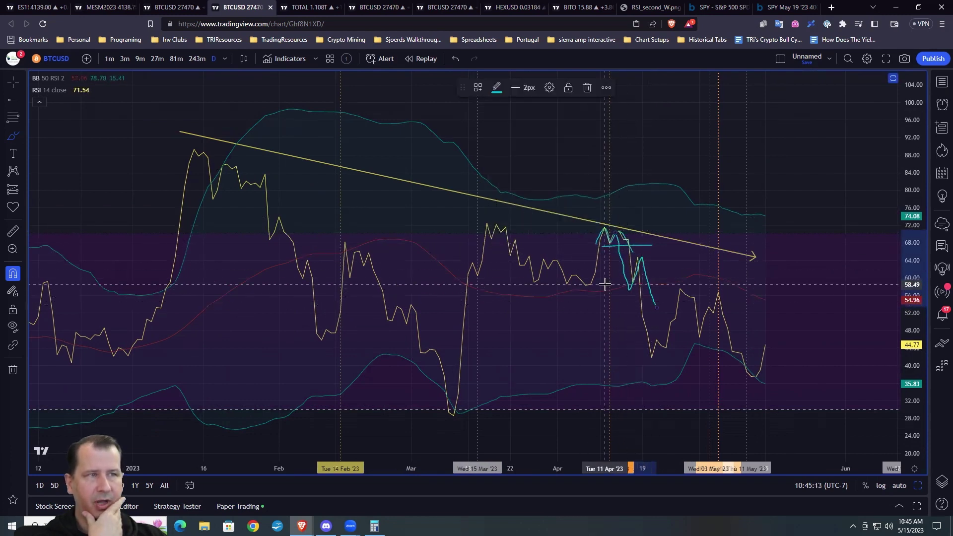
left_click_drag(611, 284, 670, 284)
left_click(496, 90)
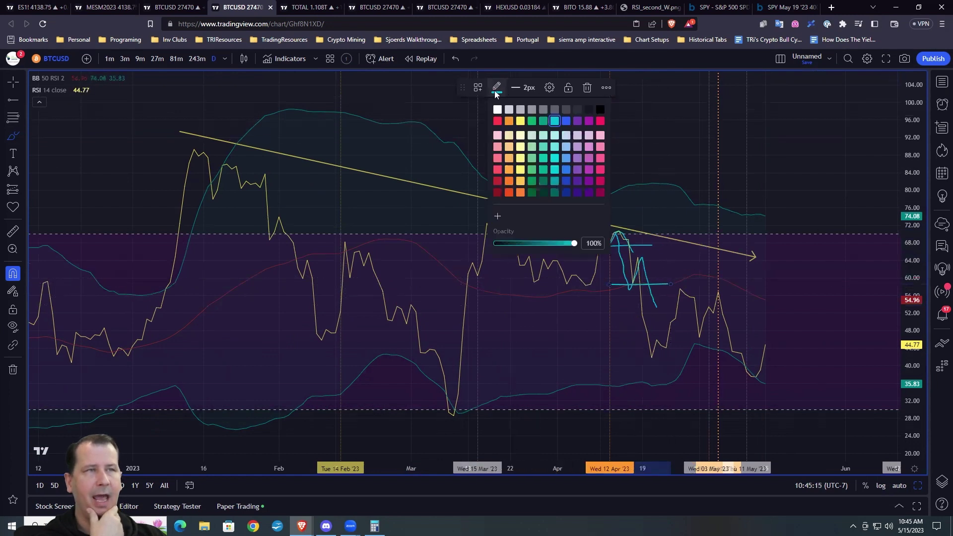
left_click(521, 121)
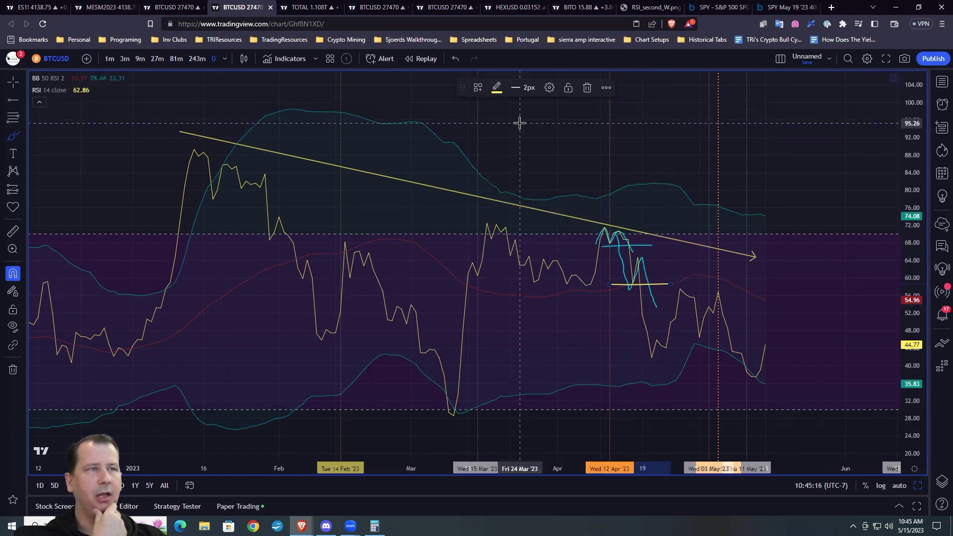
left_click(625, 272)
left_click(498, 89)
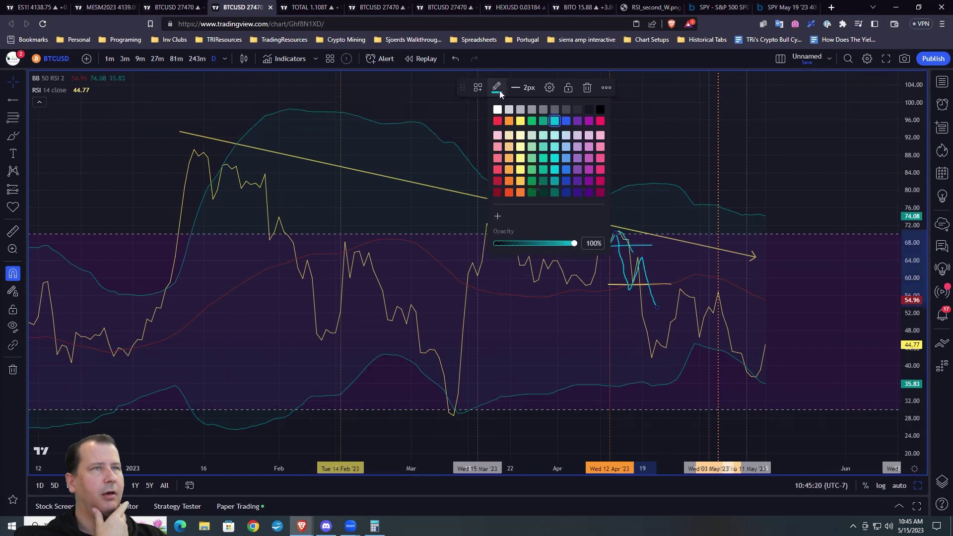
left_click(520, 121)
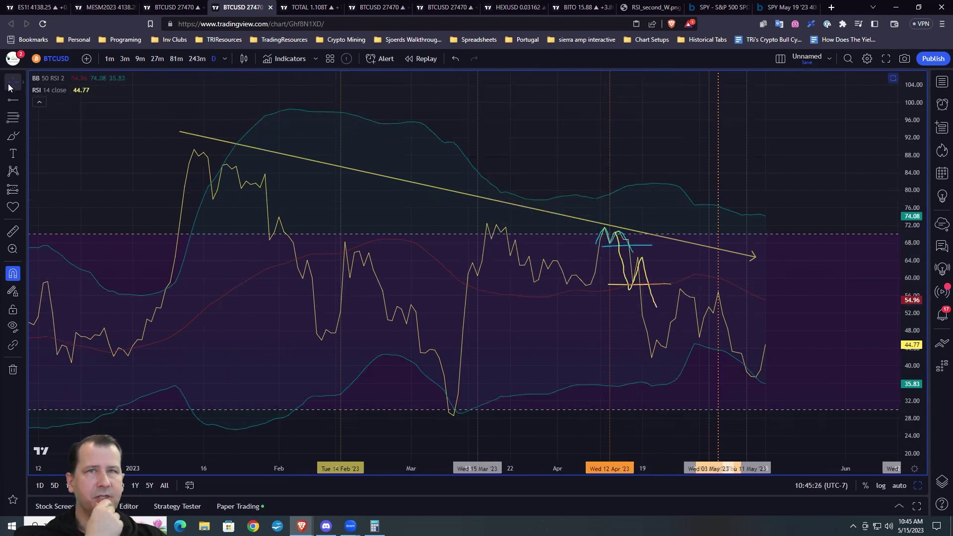
- Mark 19 Apr 2023 with a thick cyan dotted vertical line and restore the full daily chart panes
left_click(22, 100)
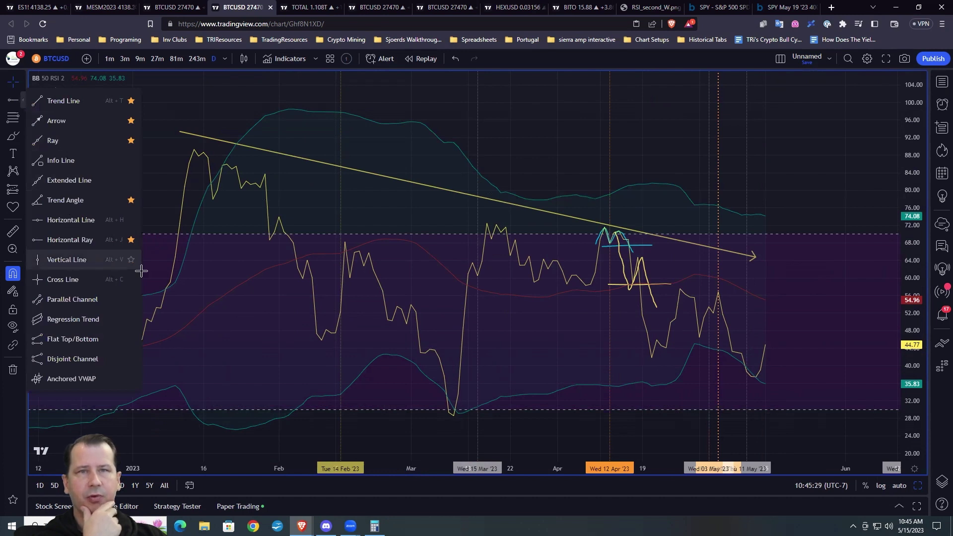
left_click(70, 259)
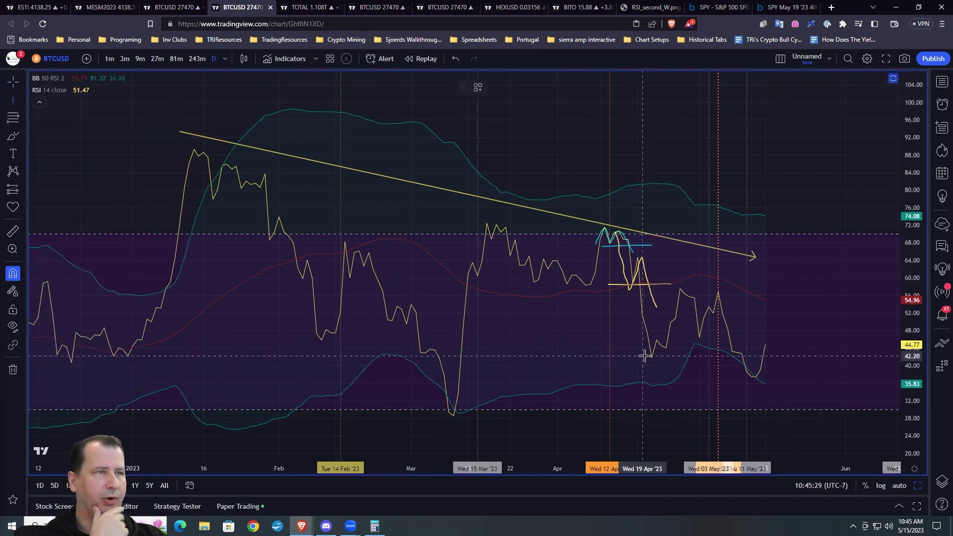
left_click(642, 287)
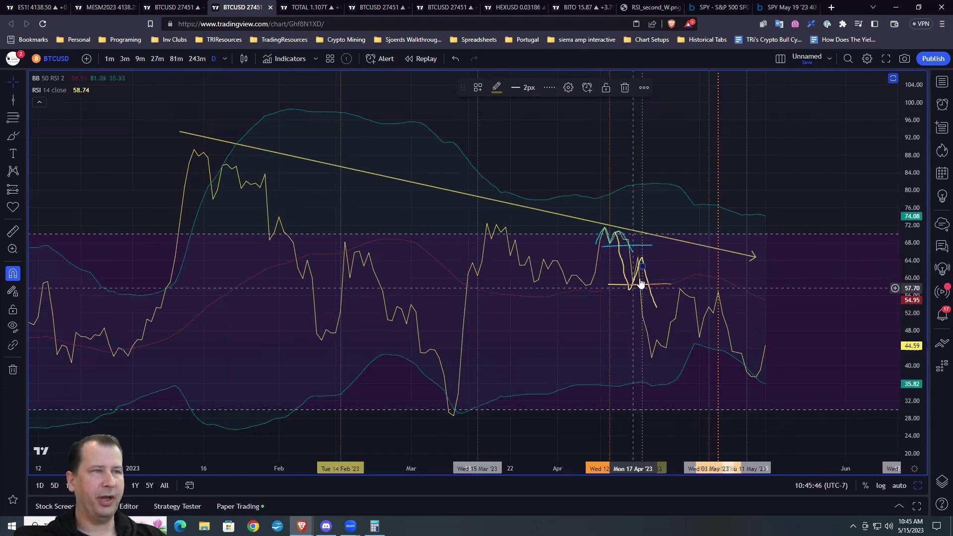
left_click(15, 83)
left_click(645, 158)
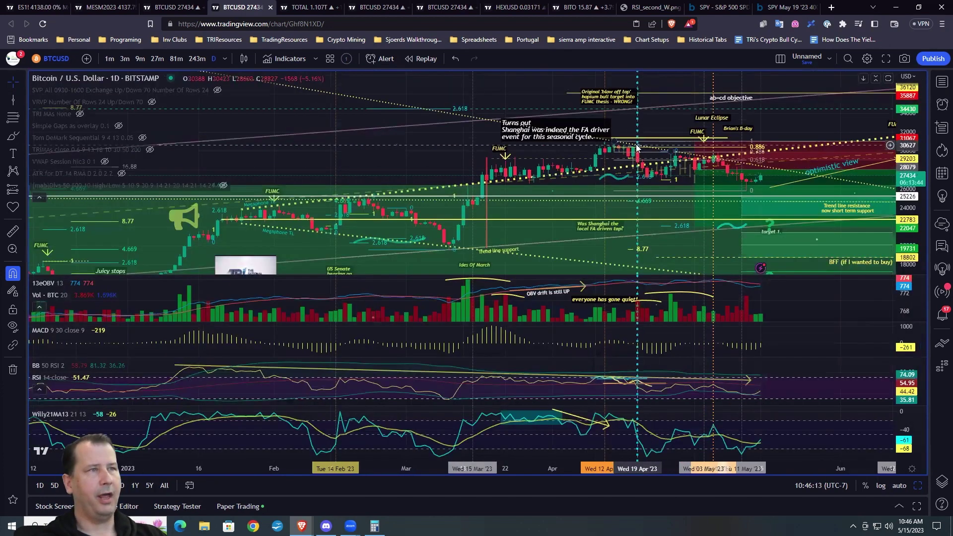
double_click(655, 185)
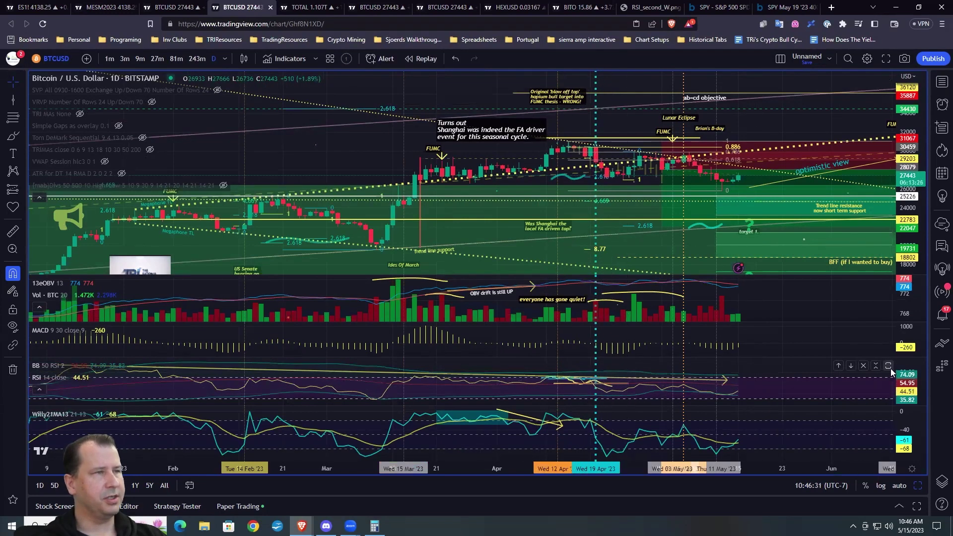
- Maximize the RSI pane and brush a W over the late-April lows with a cyan neckline at about 46
left_click(876, 365)
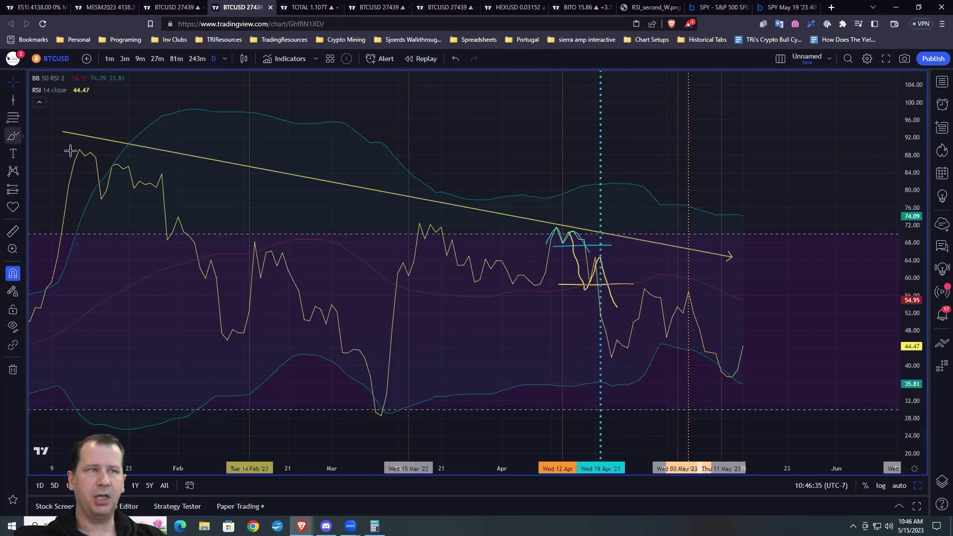
left_click_drag(602, 344, 611, 359)
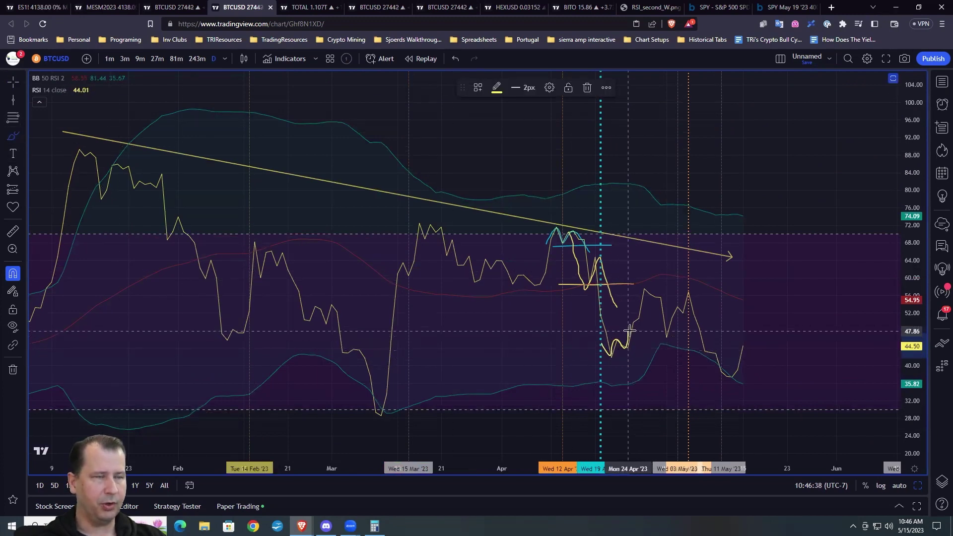
left_click(497, 88)
left_click(551, 119)
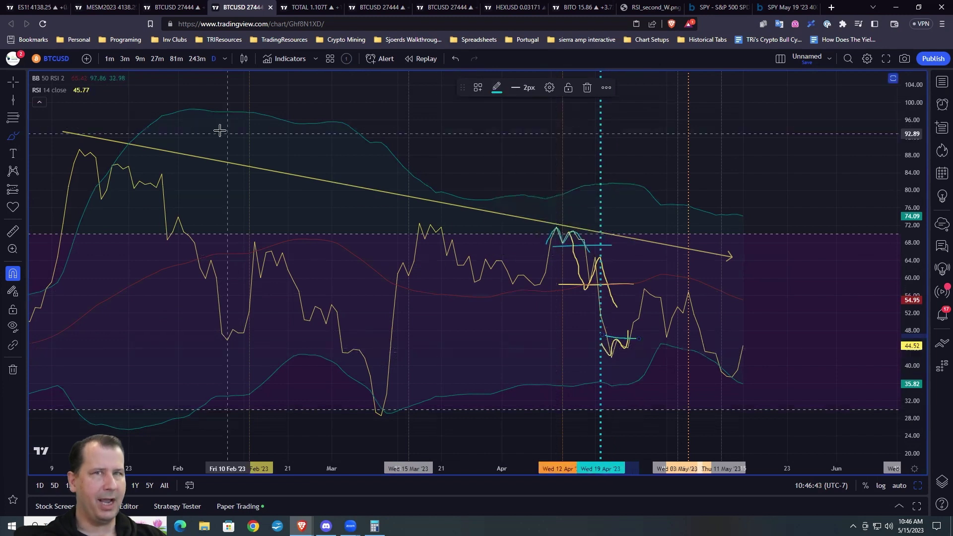
- Color the brushed W over the late-April RSI lows cyan
left_click(13, 81)
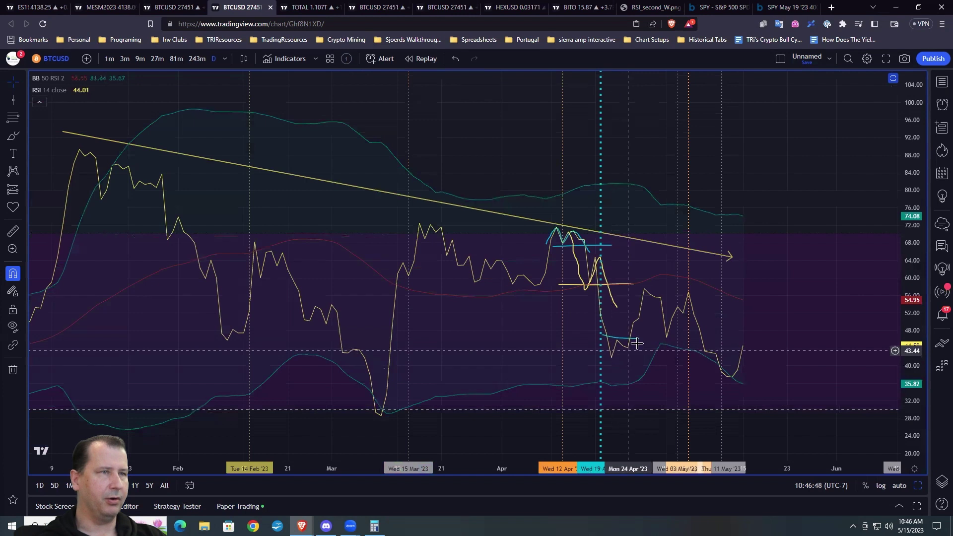
left_click(622, 321)
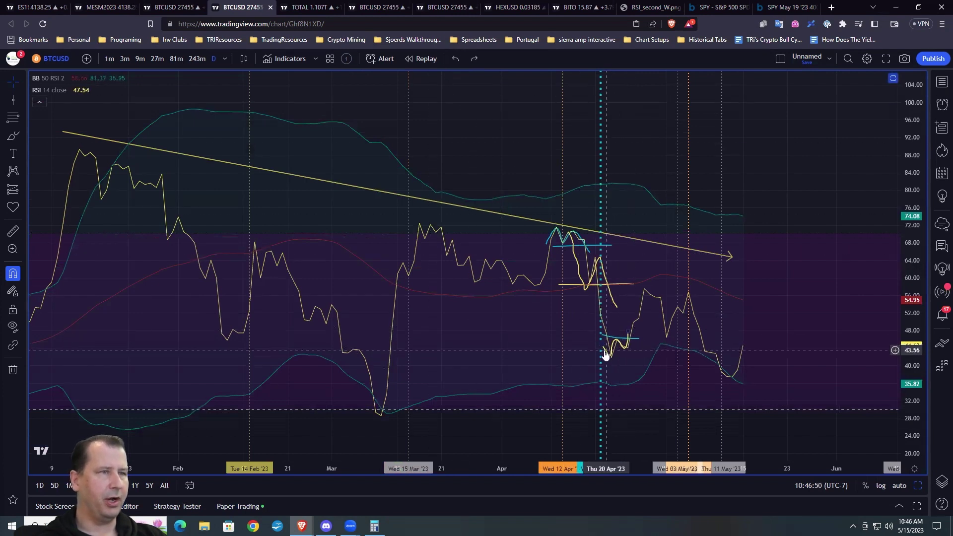
left_click(497, 87)
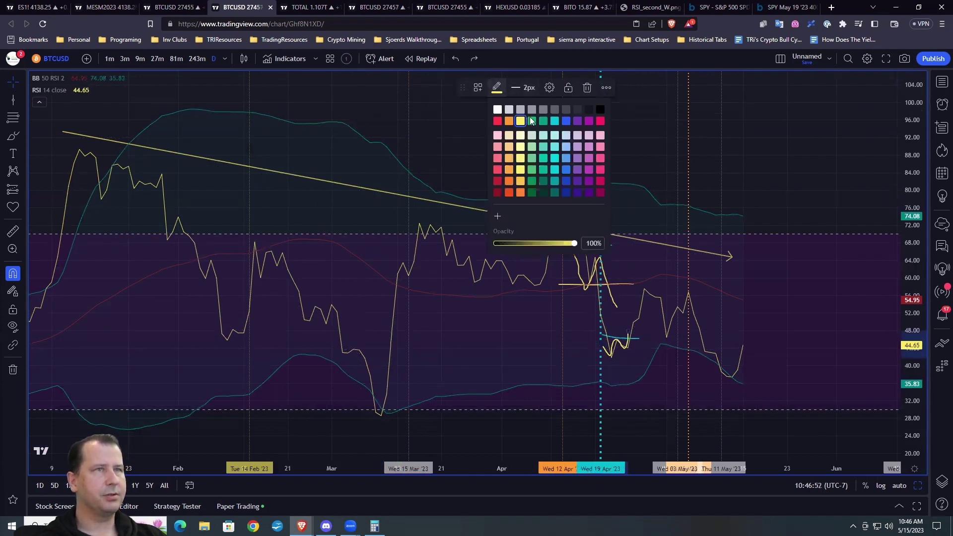
left_click(554, 120)
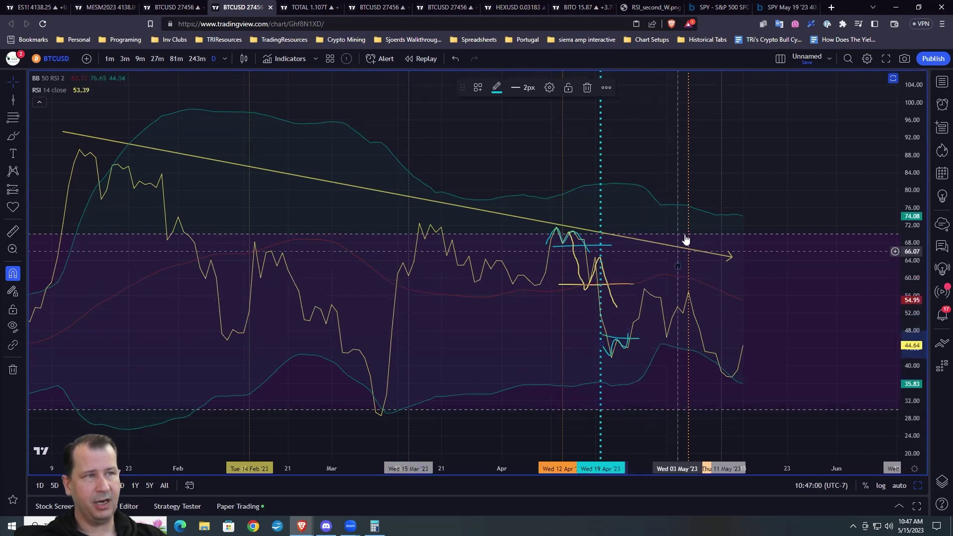
- Restore the full daily chart to examine price around 3 May 2023, and maximize the RSI pane again
left_click(893, 78)
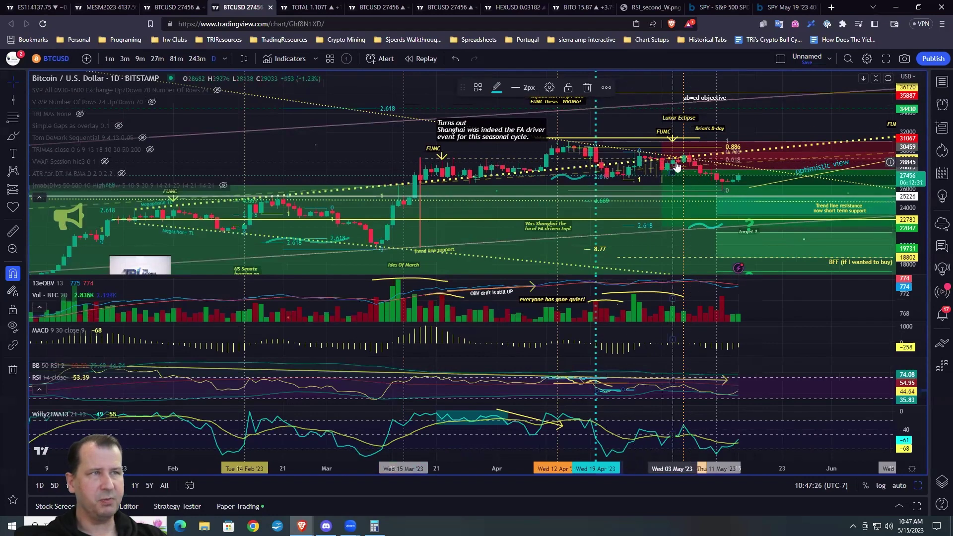
double_click(776, 372)
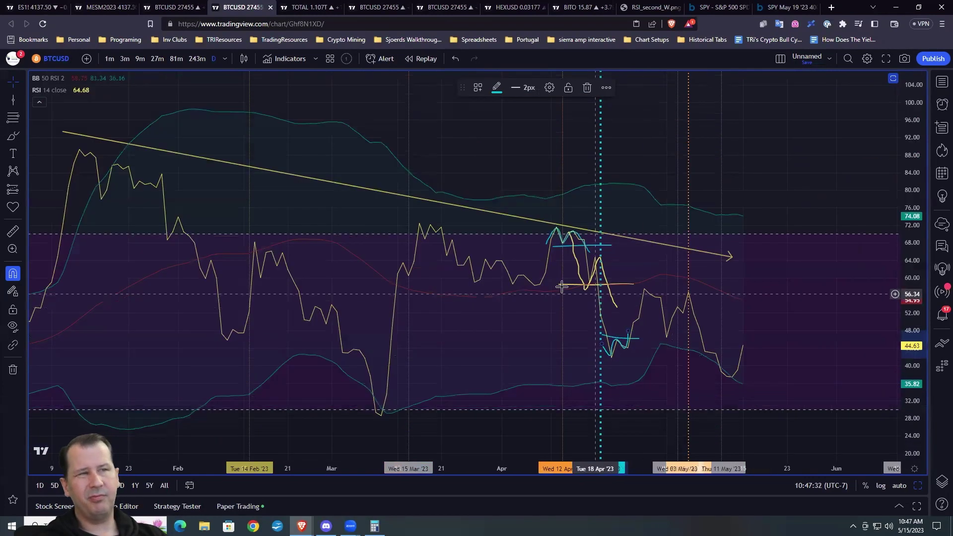
- Add a horizontal line across the maximized daily RSI pane at about 50
left_click(26, 100)
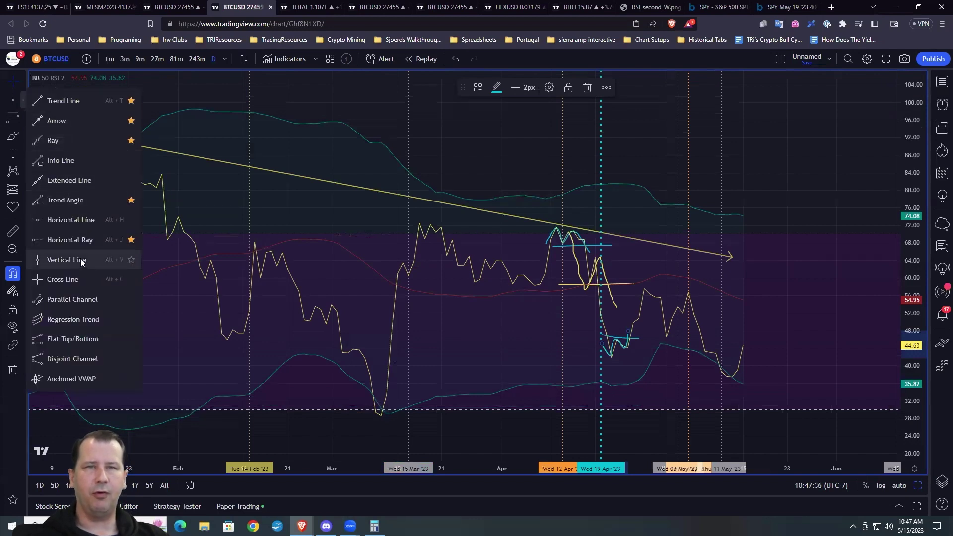
left_click(70, 219)
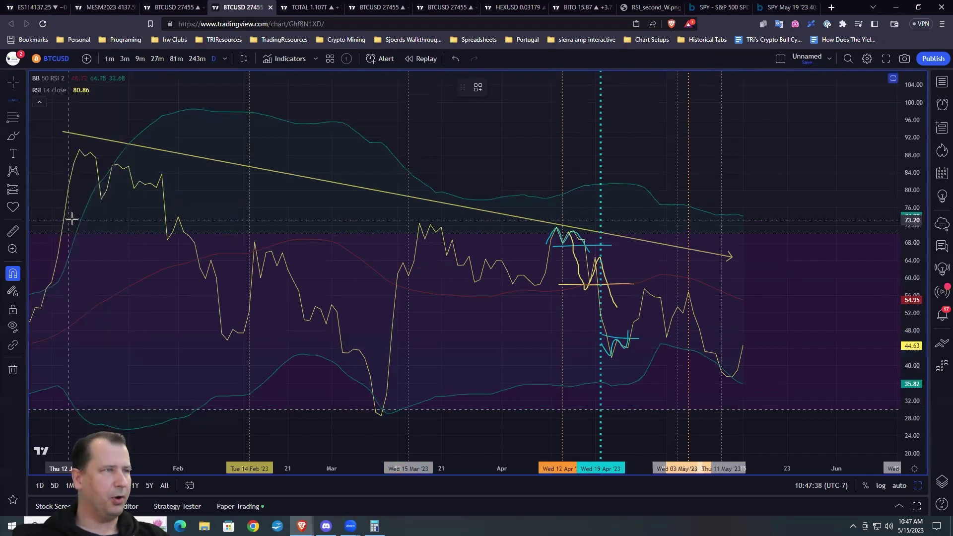
left_click(393, 322)
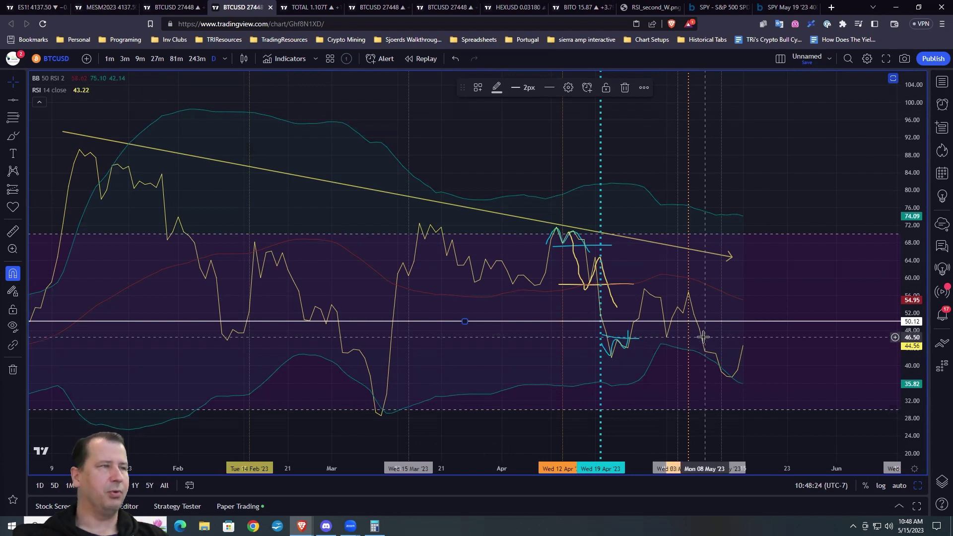
- Brush a projected M just above the RSI 50 line from 15 May to about 23 May 2023 and color it yellow
key("alt+b")
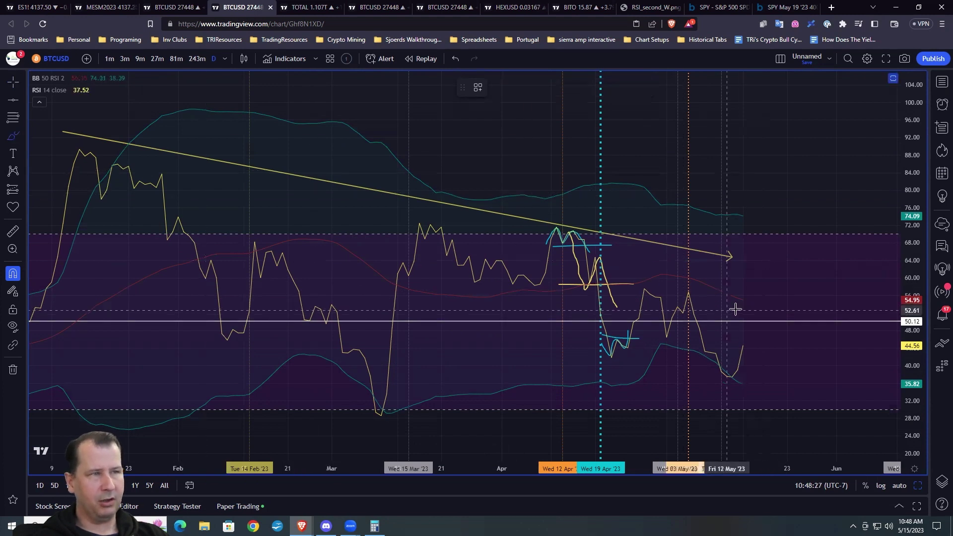
left_click_drag(742, 347, 751, 323)
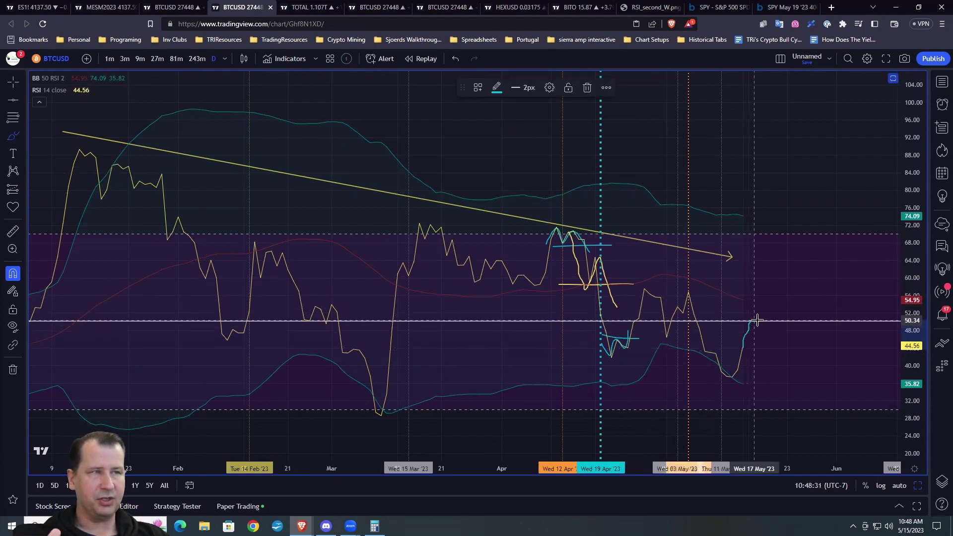
mouse_move(764, 331)
left_mouse_down()
mouse_move(776, 320)
mouse_move(793, 353)
left_mouse_up()
left_click(14, 82)
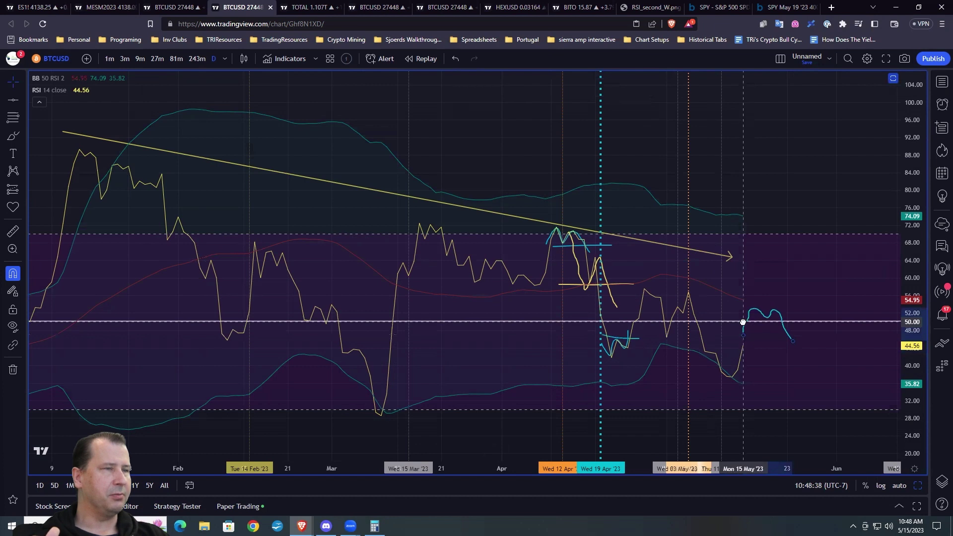
left_click(783, 333)
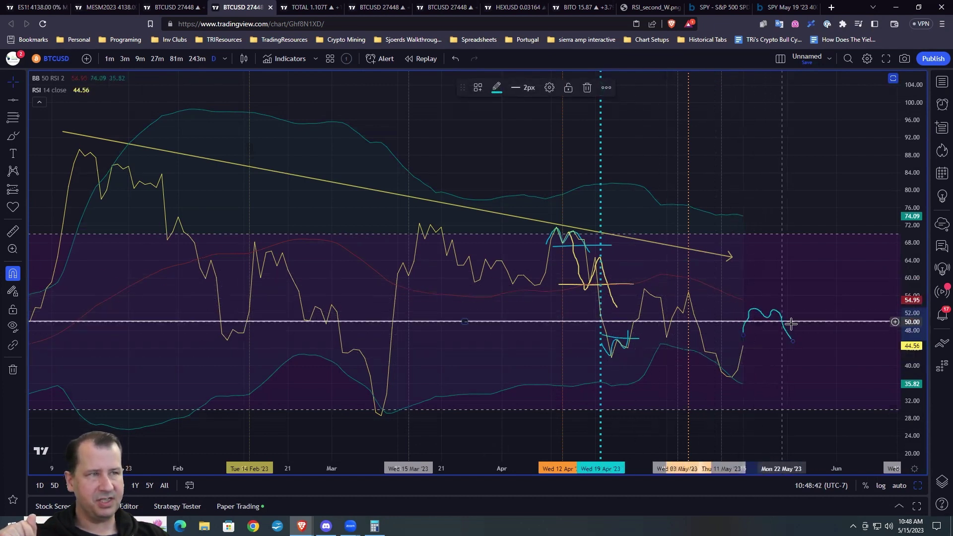
left_click(496, 90)
left_click(518, 122)
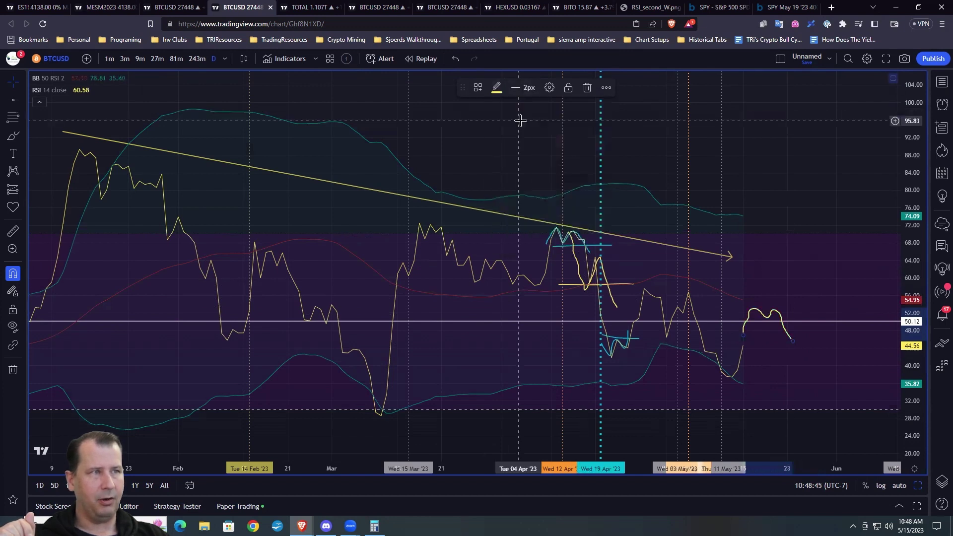
- Draw a descending trend line above the projected M, from about 54.4 on 13 May to about 51.7 on 27 May 2023
left_click(27, 101)
left_click(52, 139)
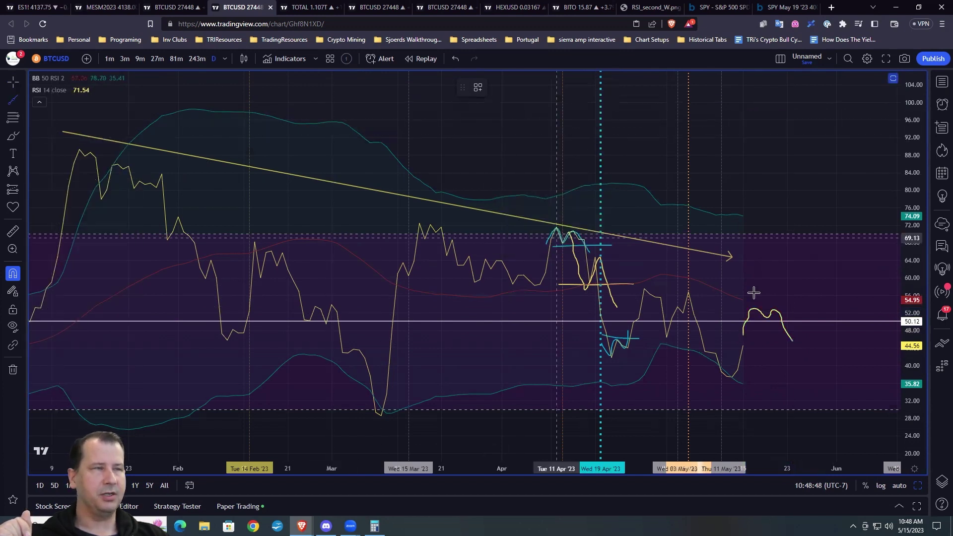
left_click(732, 303)
left_click(808, 313)
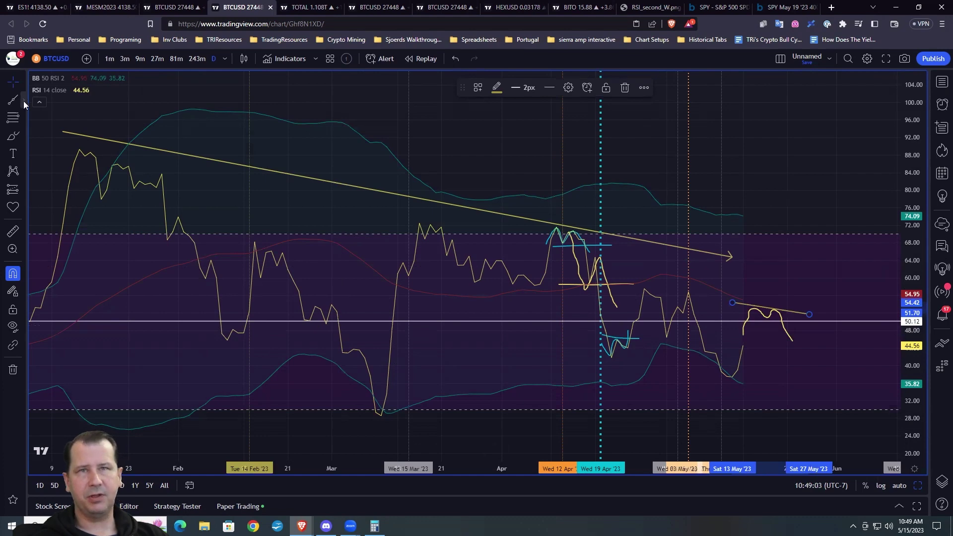
- Mark 2 Mar 2023 with a thick cyan dotted vertical line and maximize the RSI pane again after viewing the full chart
left_click(23, 100)
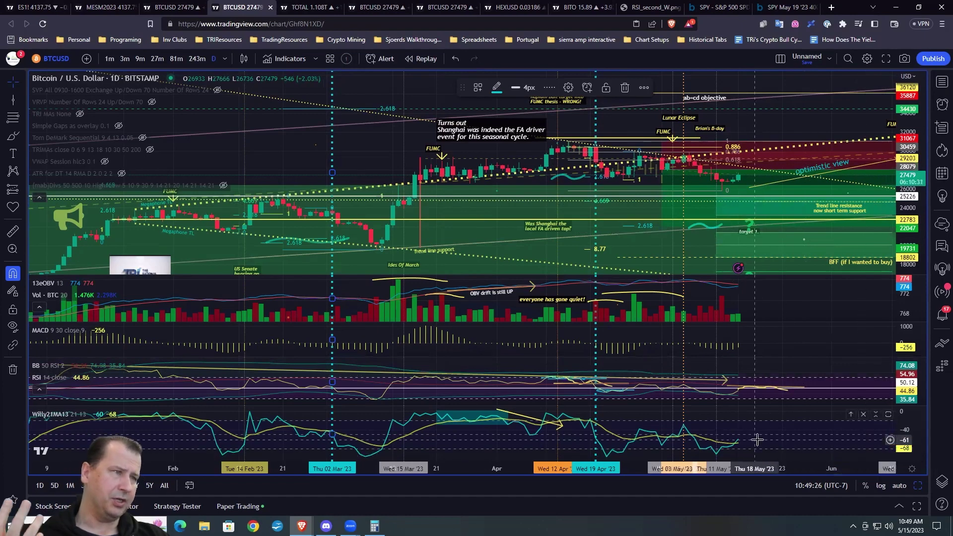
left_click(889, 367)
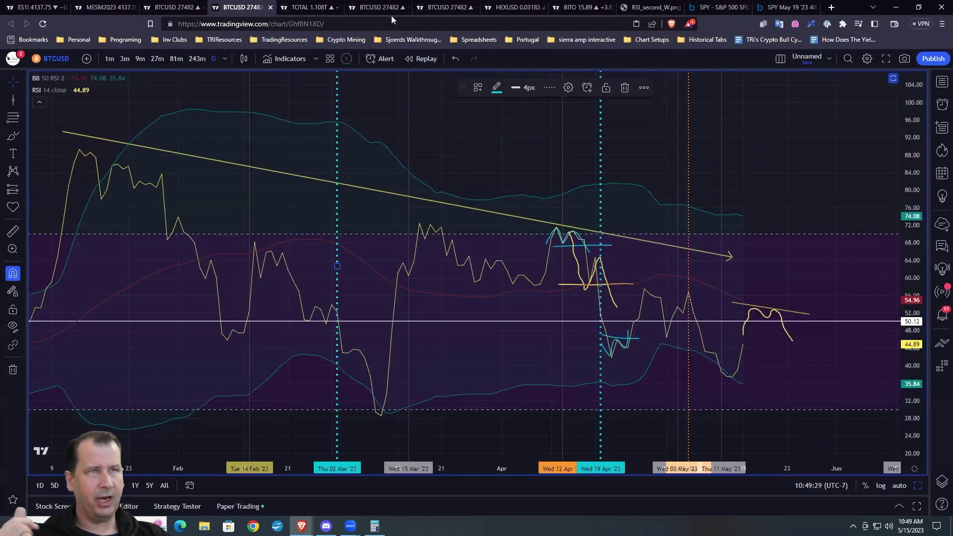
- Switch to the BTCUSD chart titled "Bearish Trade Setups Appear To Be Setting Up" and maximize its RSI pane
left_click(439, 6)
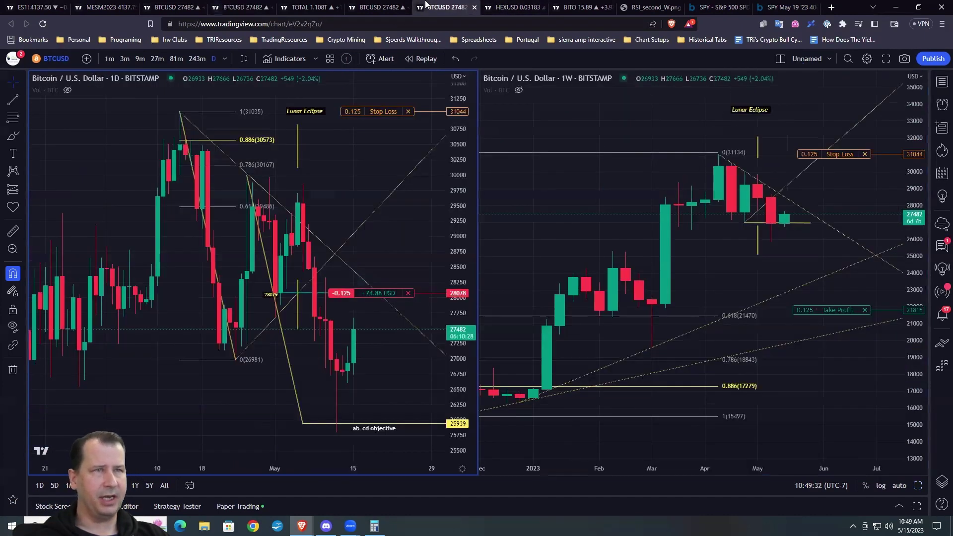
left_click(376, 6)
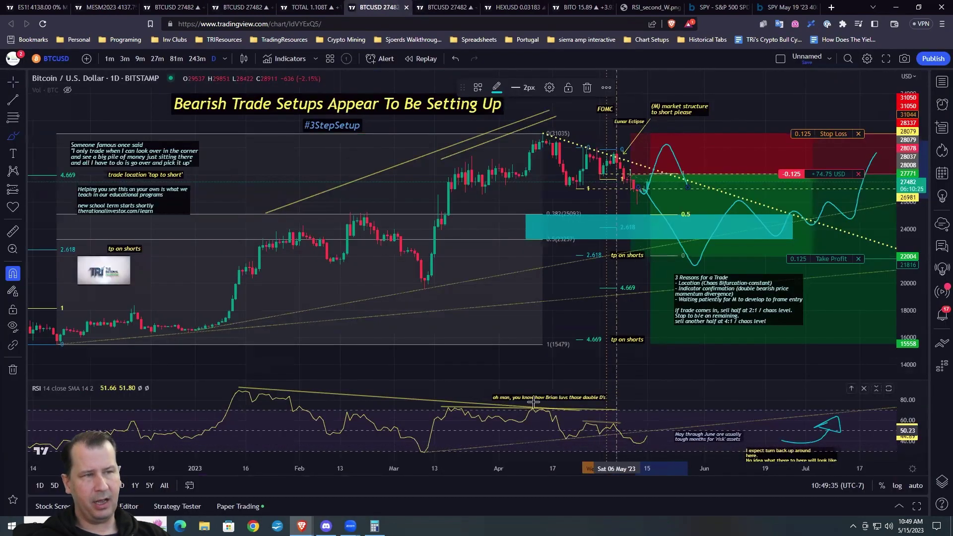
left_click(887, 389)
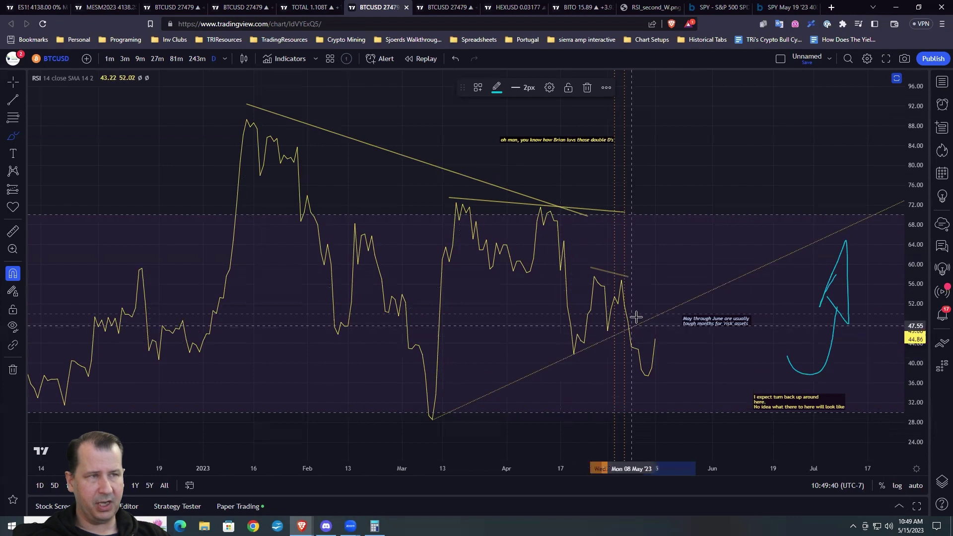
- Brush a projected yellow M after 15 May 2023 with a neckline at about 46 and a descending line over its peaks
left_click(13, 134)
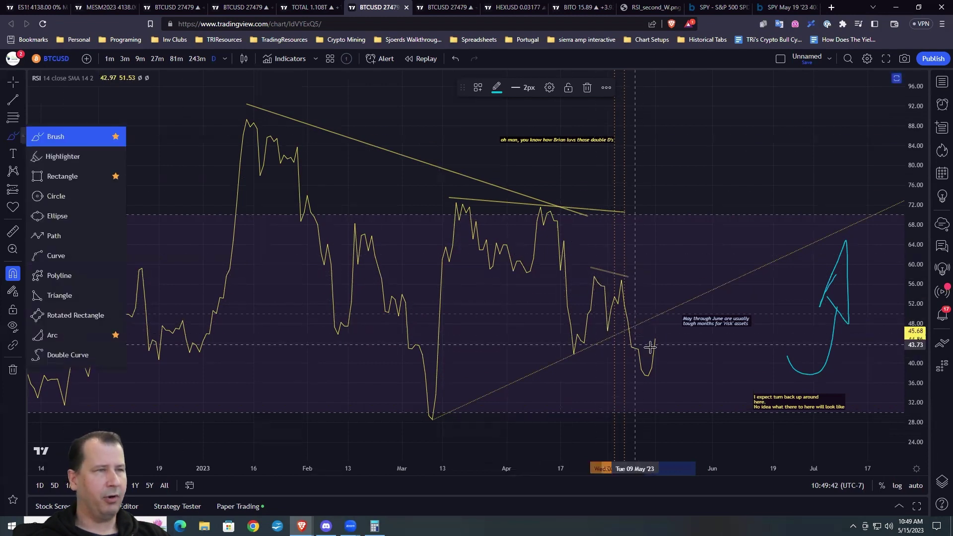
left_click_drag(656, 349, 675, 308)
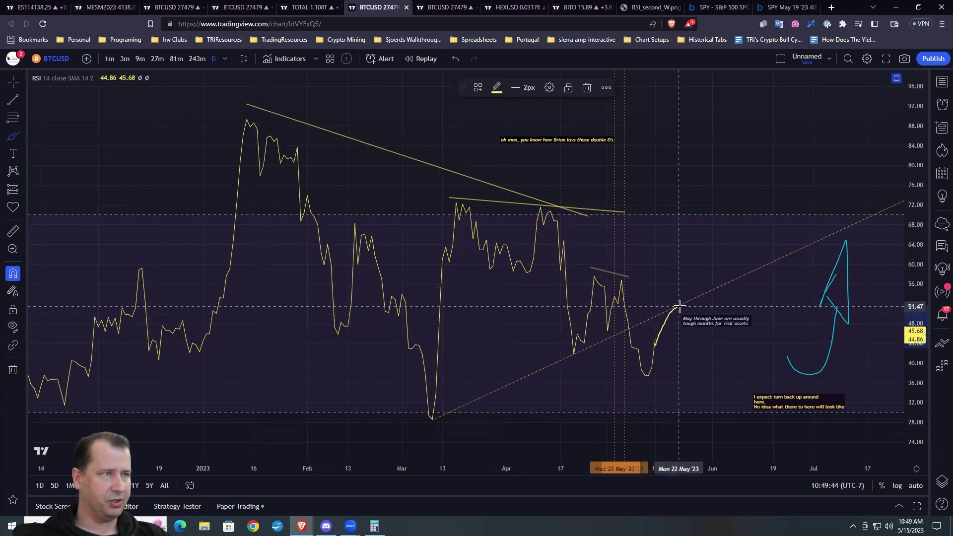
mouse_move(705, 340)
left_mouse_down()
mouse_move(709, 354)
mouse_move(737, 335)
left_mouse_up()
left_click_drag(674, 290, 725, 314)
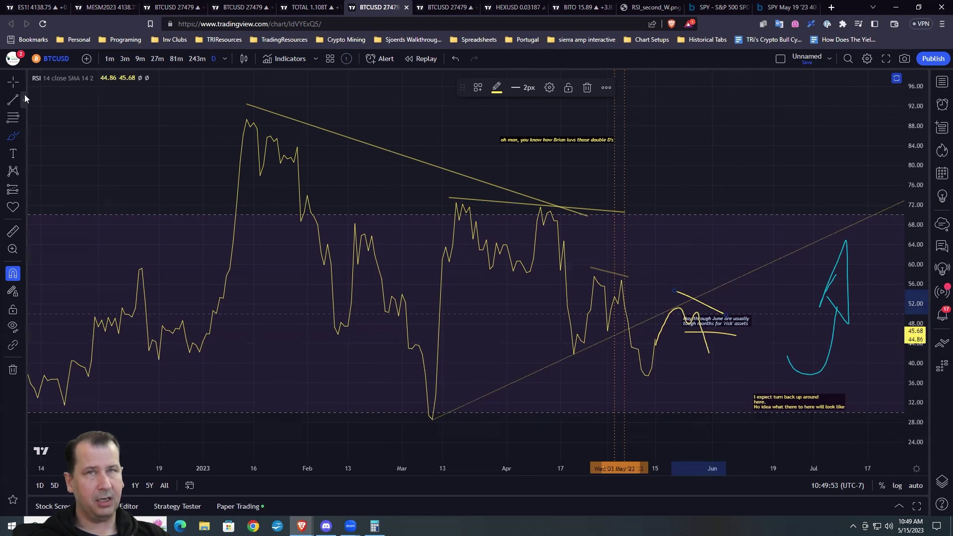
- Shift the projected M and its descending line forward and upward, and brush a small wave linking the current RSI to the M
left_click(13, 81)
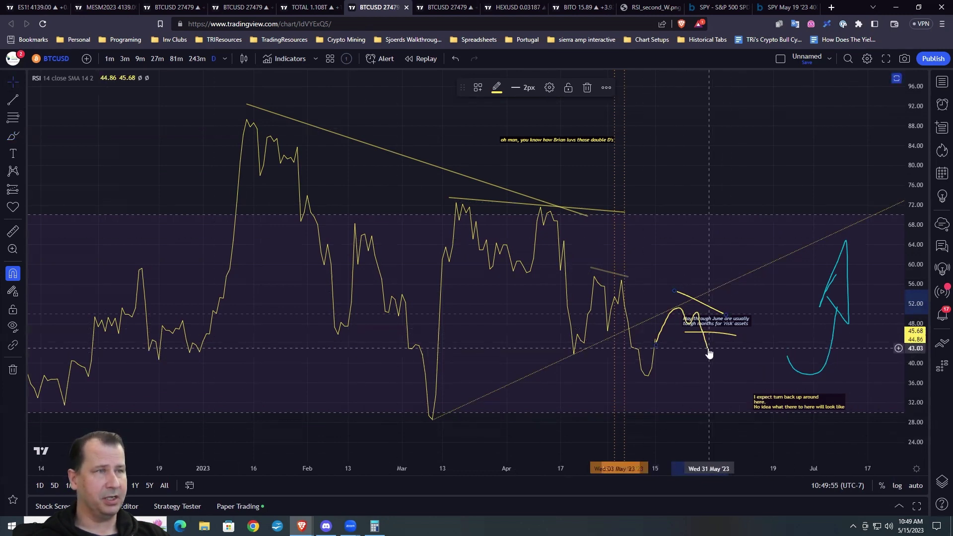
left_click_drag(709, 354, 736, 338)
left_click_drag(687, 300, 708, 292)
left_click(11, 137)
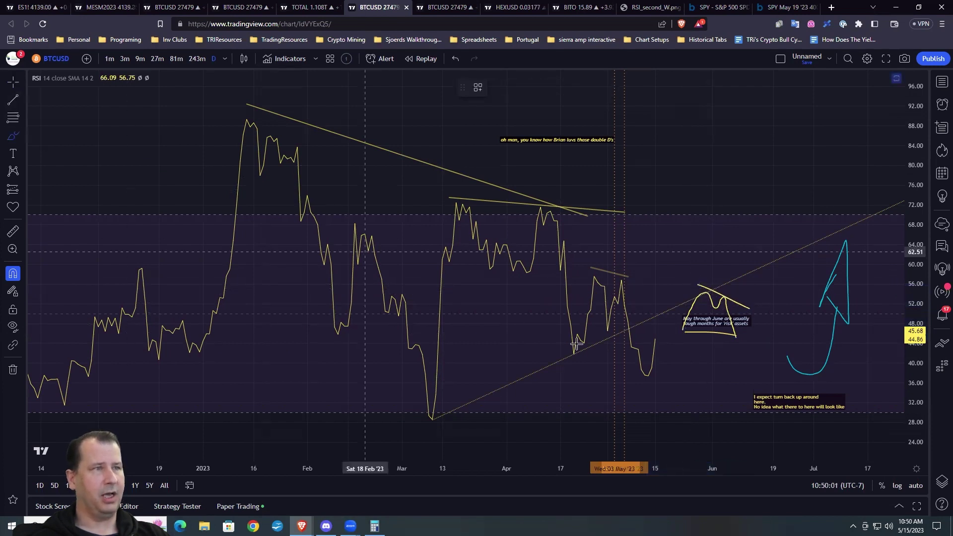
mouse_move(652, 340)
left_mouse_down()
mouse_move(655, 328)
mouse_move(669, 333)
left_mouse_up()
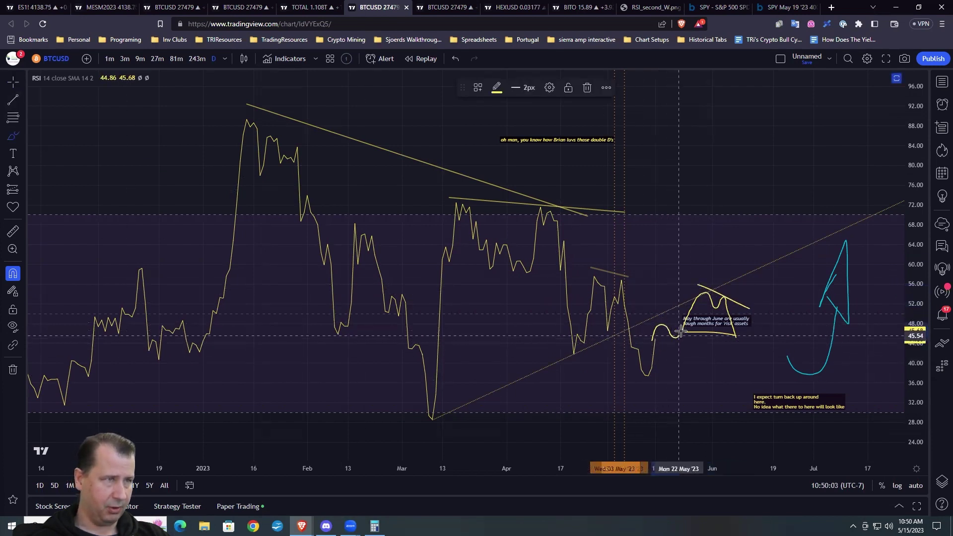